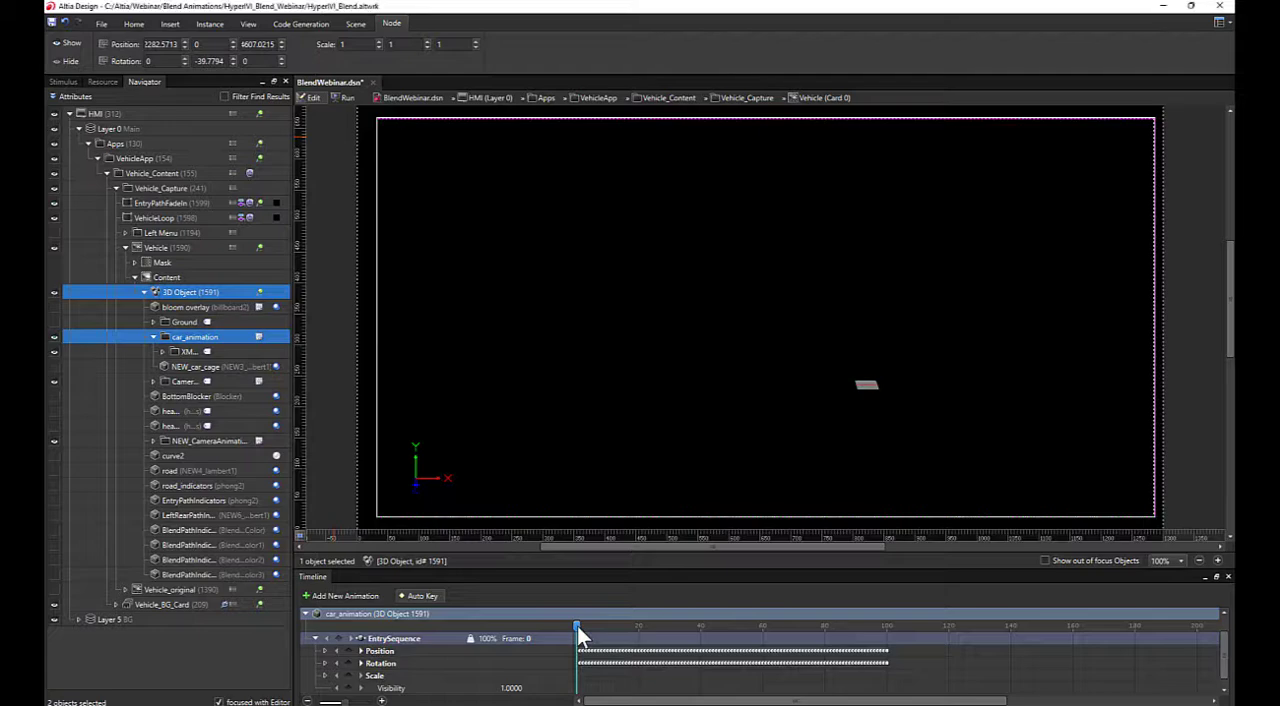
Scrub EntrySequence to frame 100, then add a 3D Node Animation named FocusToLeftRearTire to the car_animation node
drag(577, 626, 889, 646)
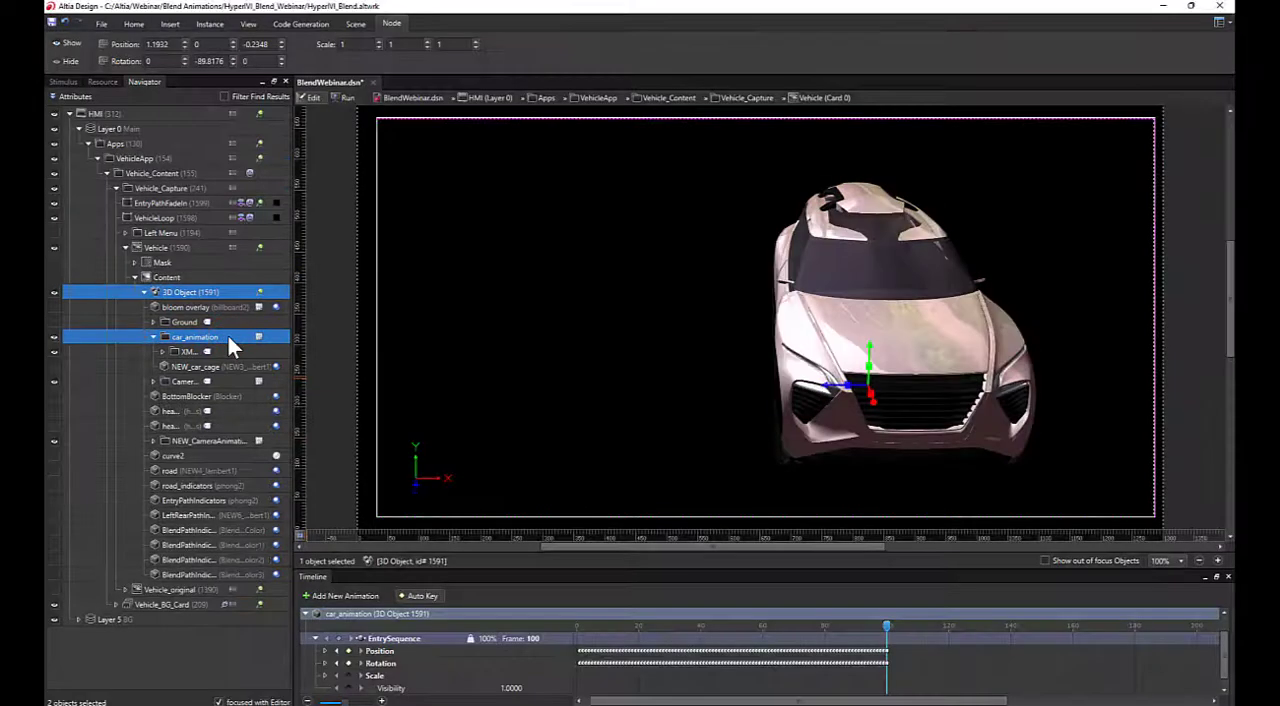
click(860, 650)
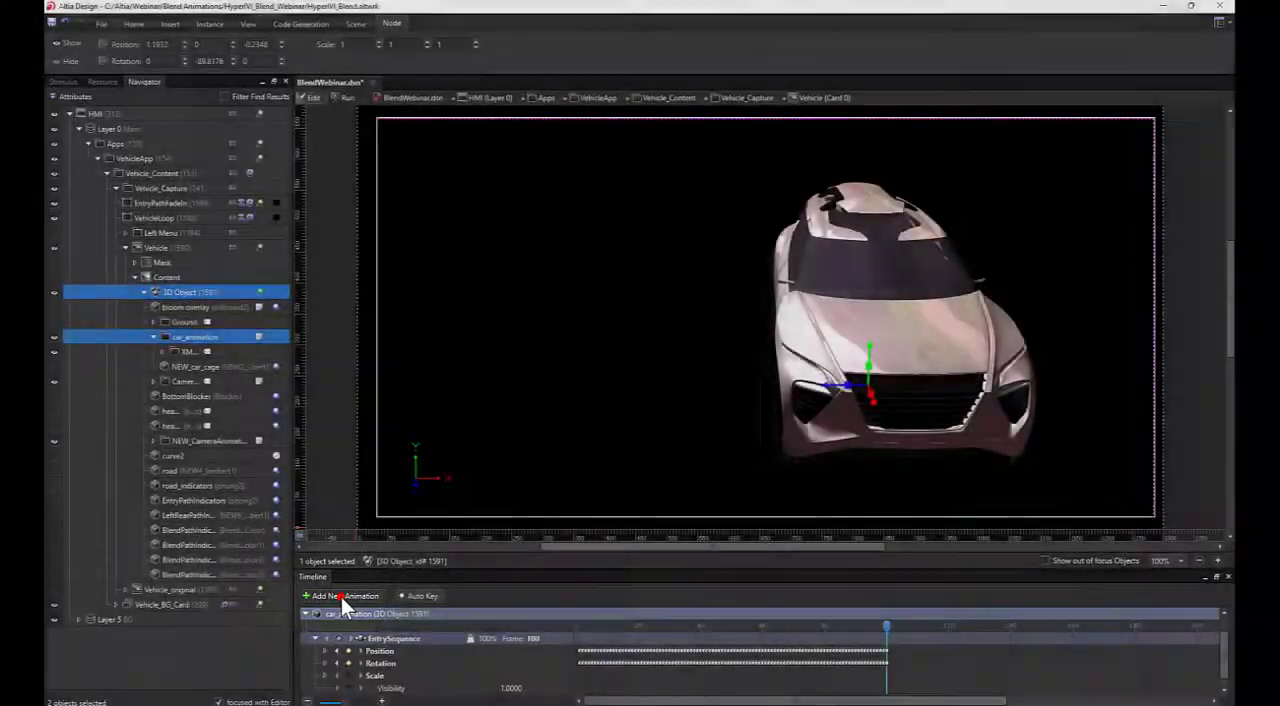
click(341, 597)
text(FocusTo)
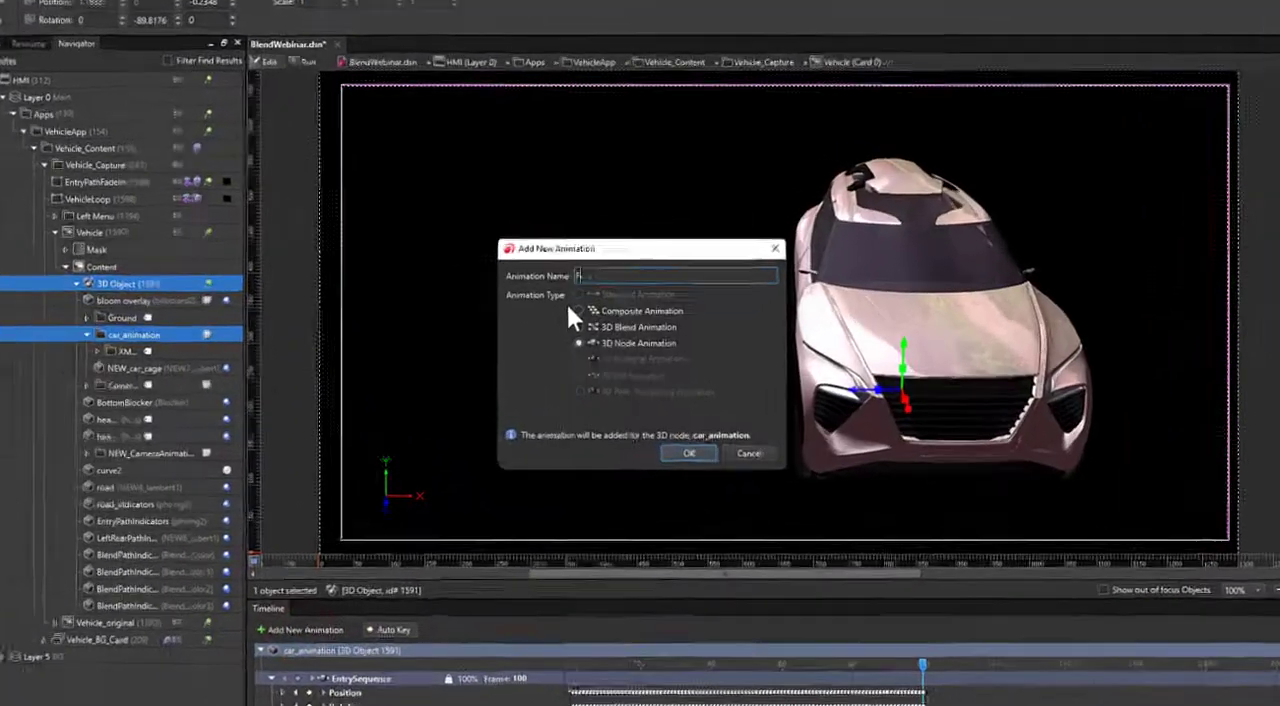
text(LeftRear)
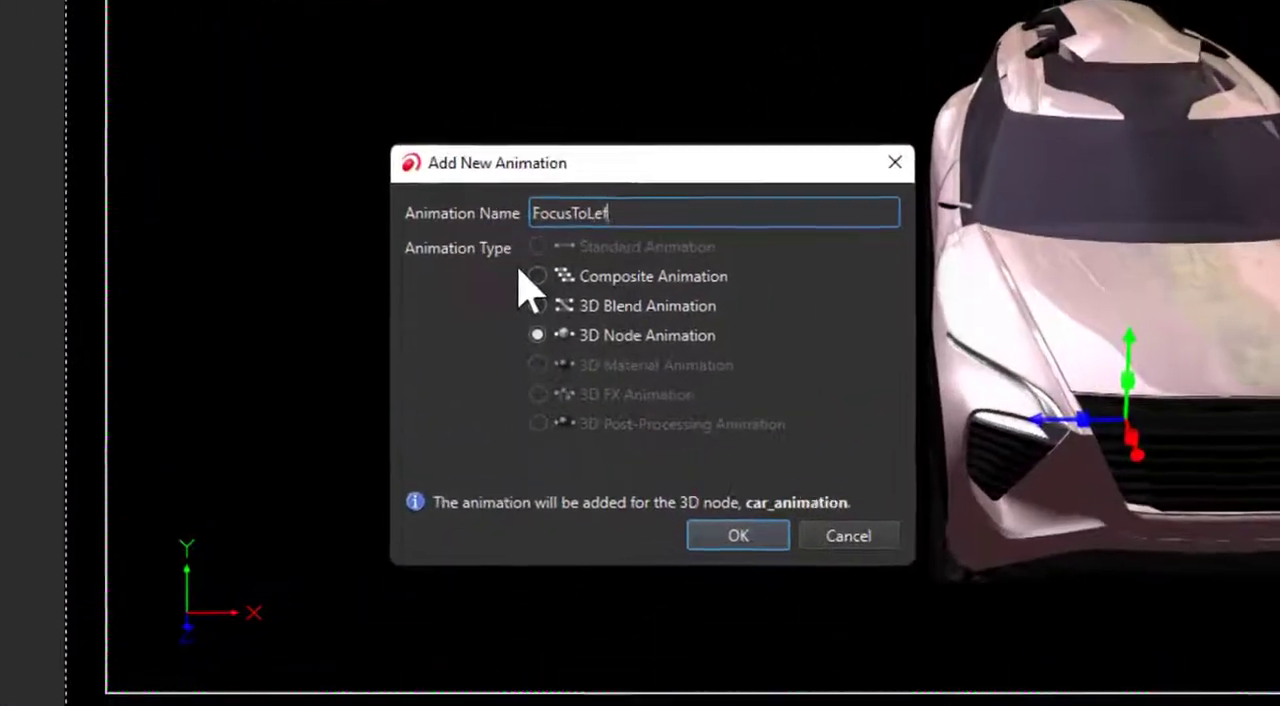
text(Tire)
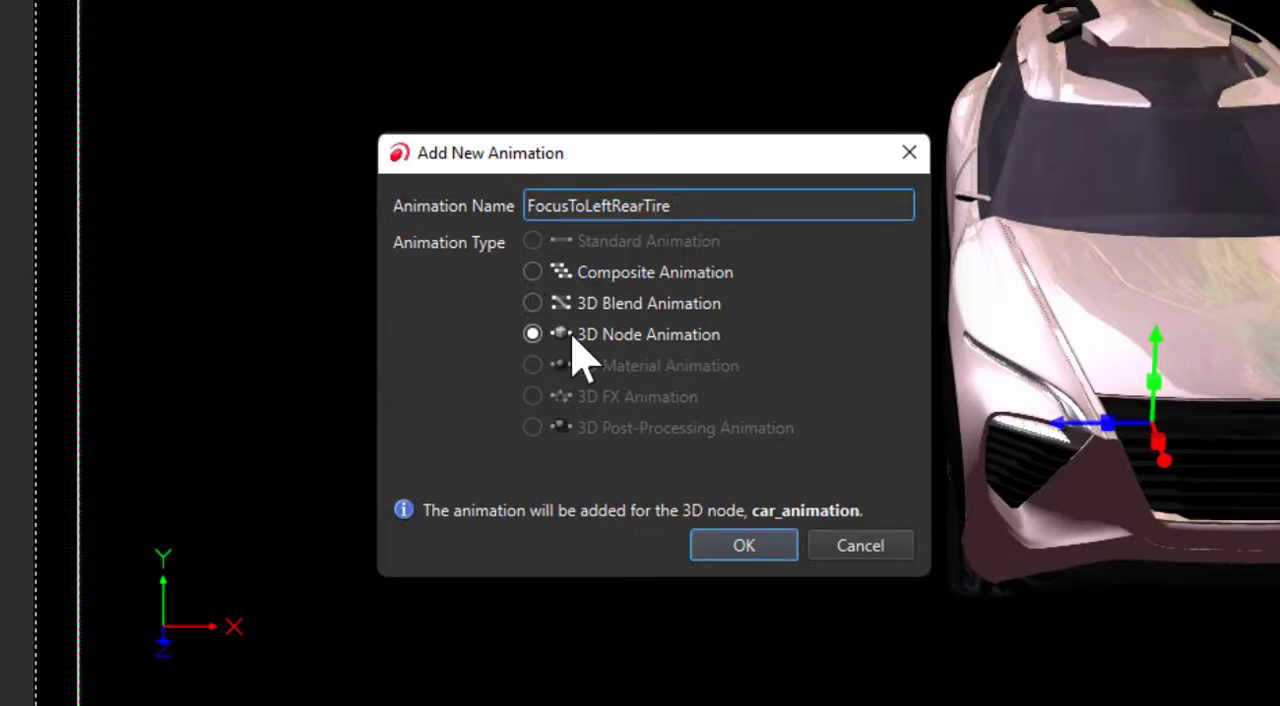
click(605, 334)
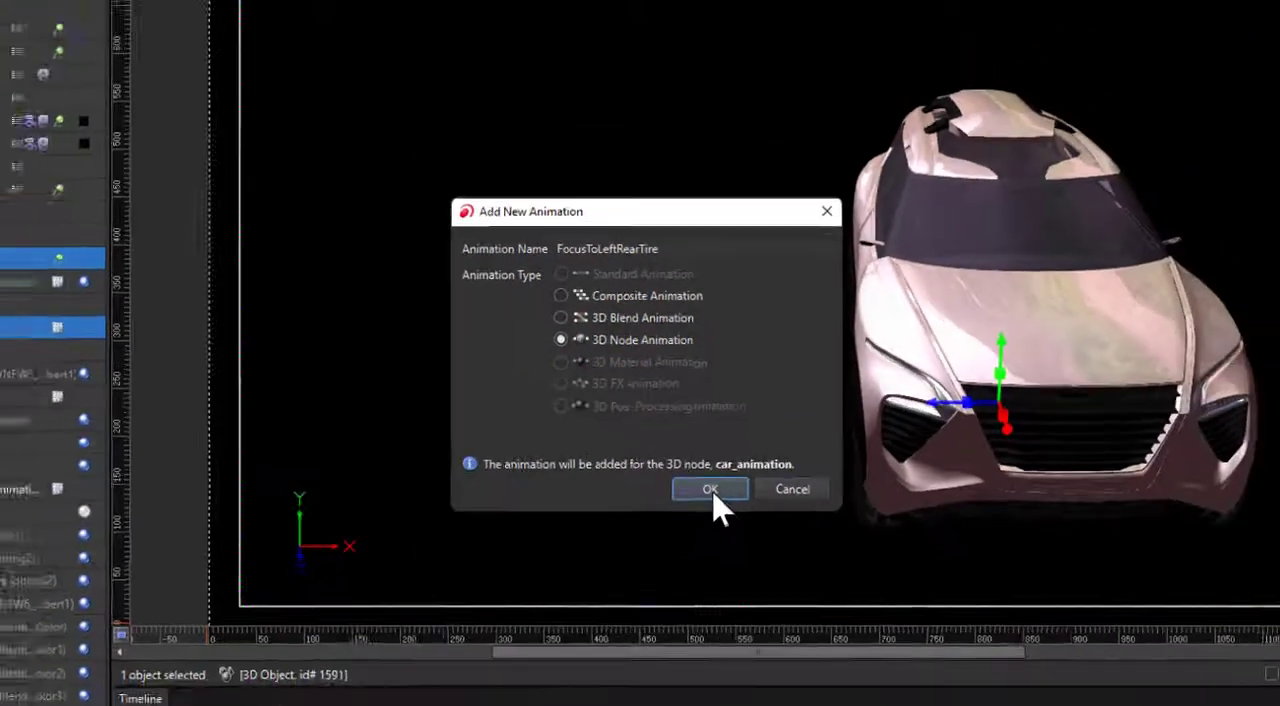
click(772, 522)
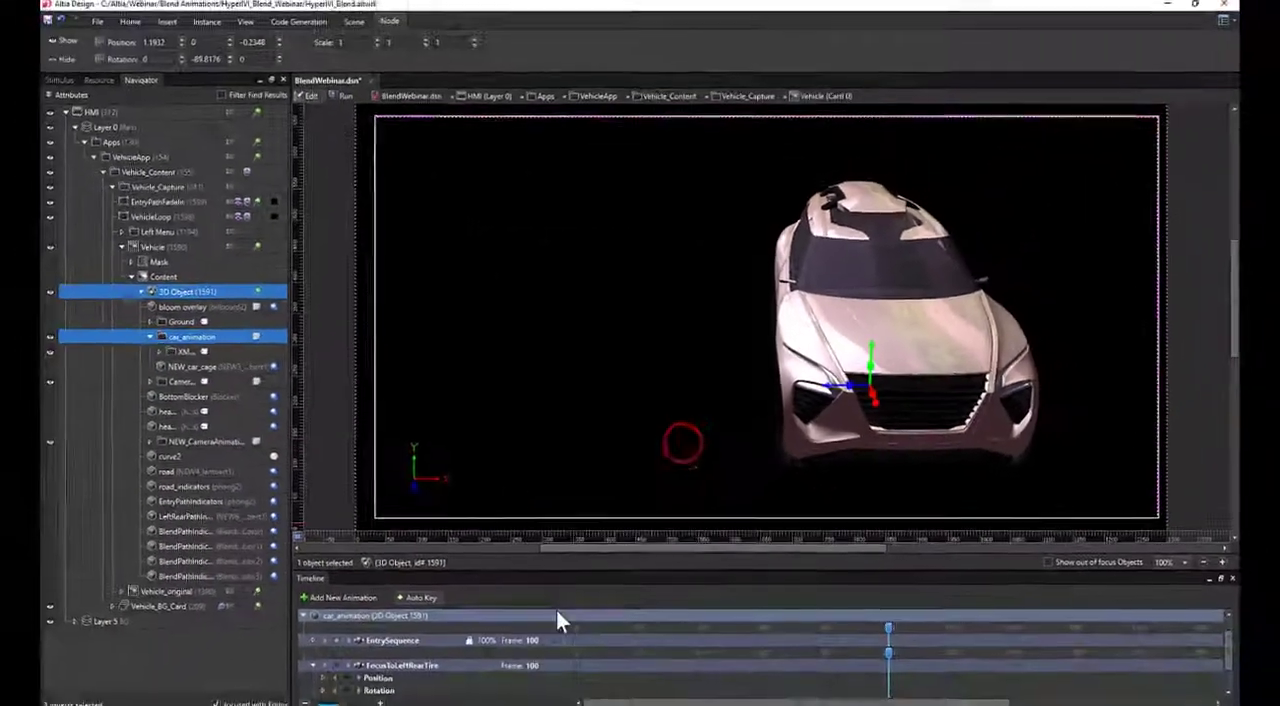
Add position, rotation and scale keyframes at frame 0 of the FocusToLeftRearTire animation
scroll(866, 648, down, 1)
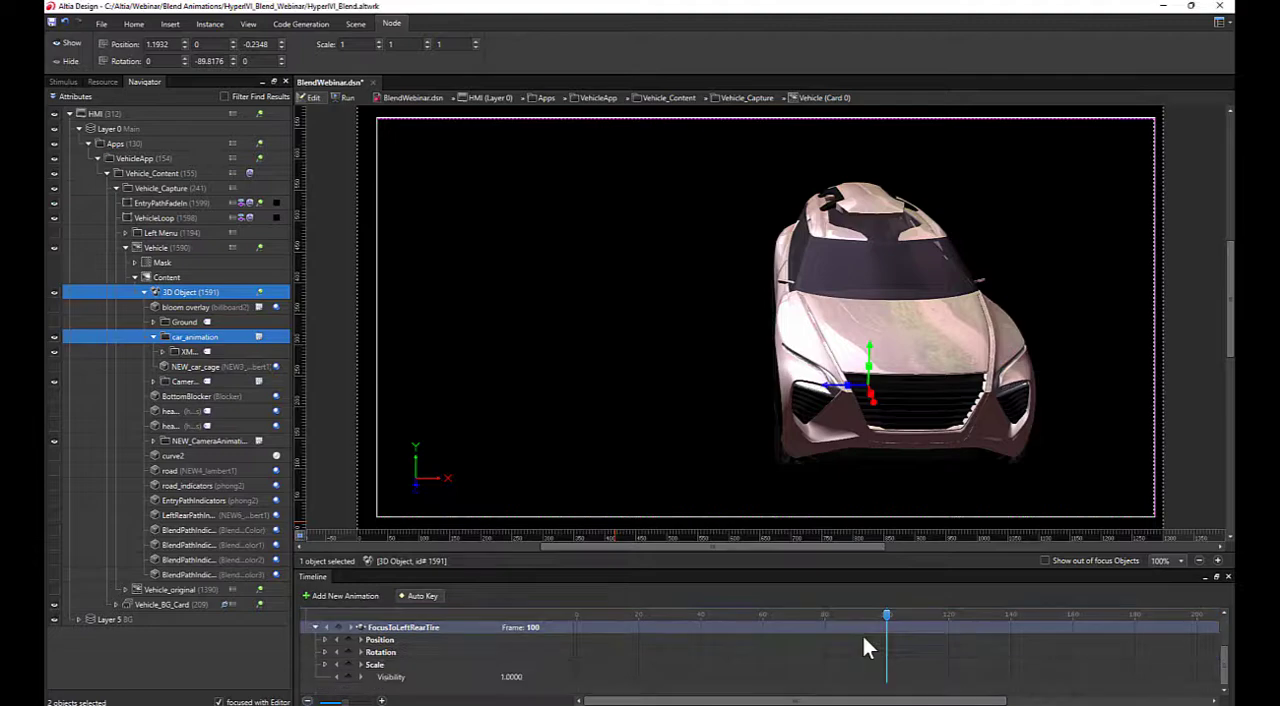
drag(887, 622, 581, 624)
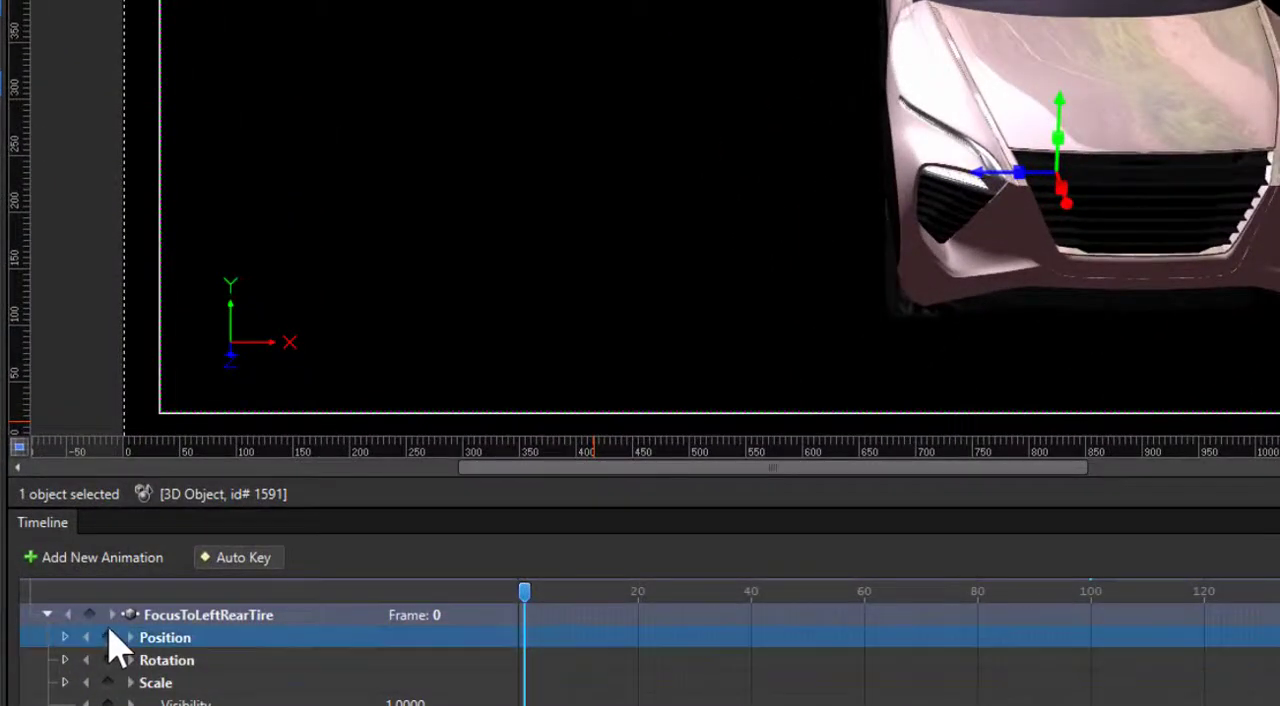
click(108, 637)
click(107, 660)
click(107, 682)
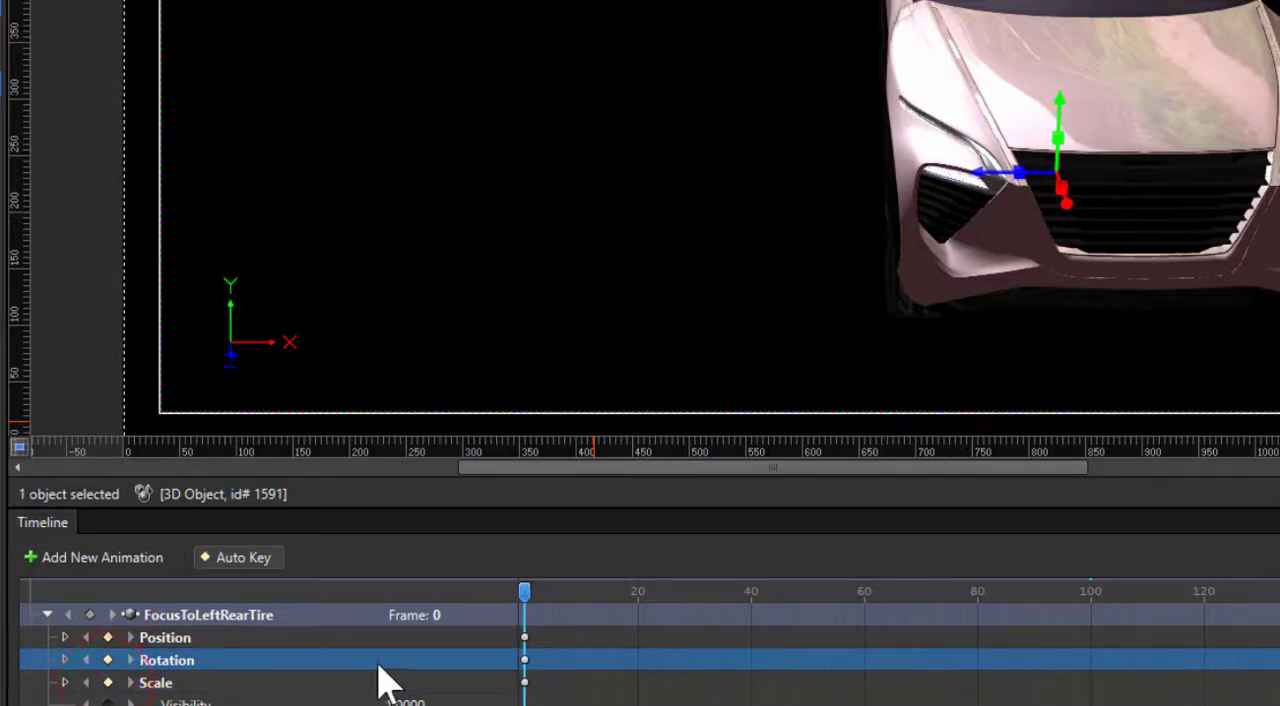
At frame 100 of FocusToLeftRearTire, set position to -228, 59, 150 and Y rotation to -163, keyframing position, rotation and scale
drag(525, 595, 1094, 646)
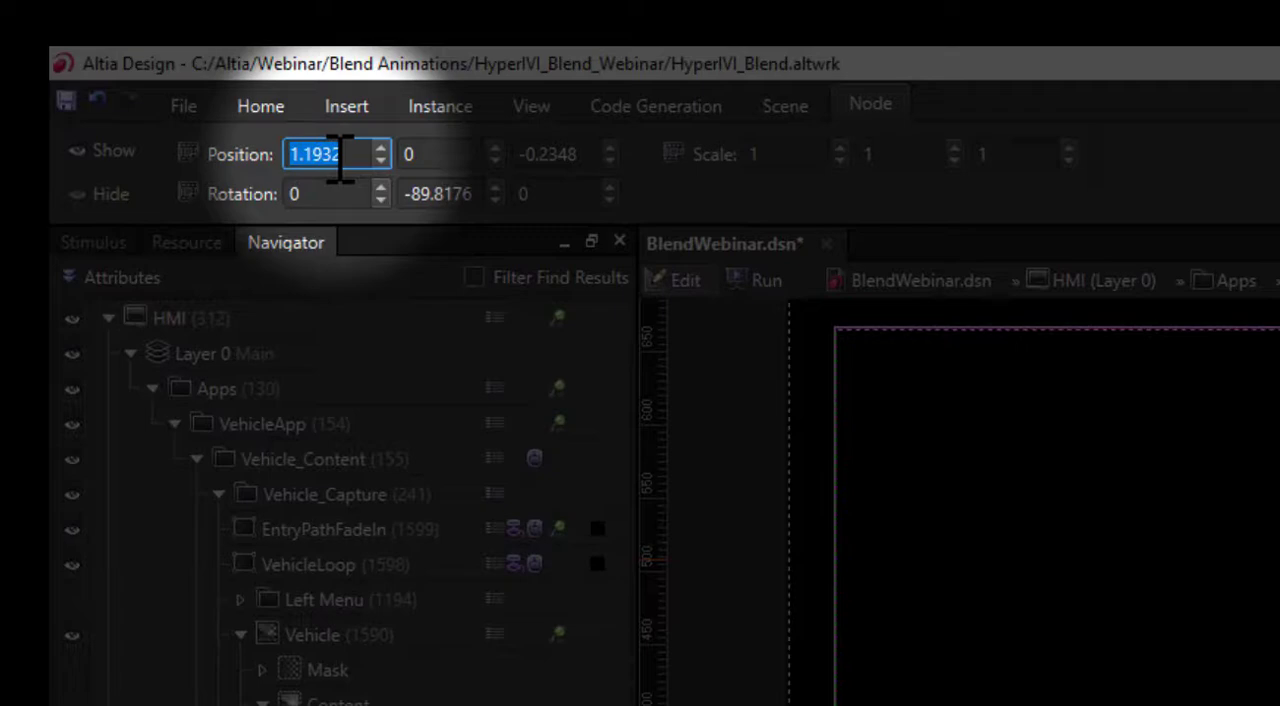
text(-228)
key(Tab)
text(59)
key(Tab)
text(150)
click(425, 193)
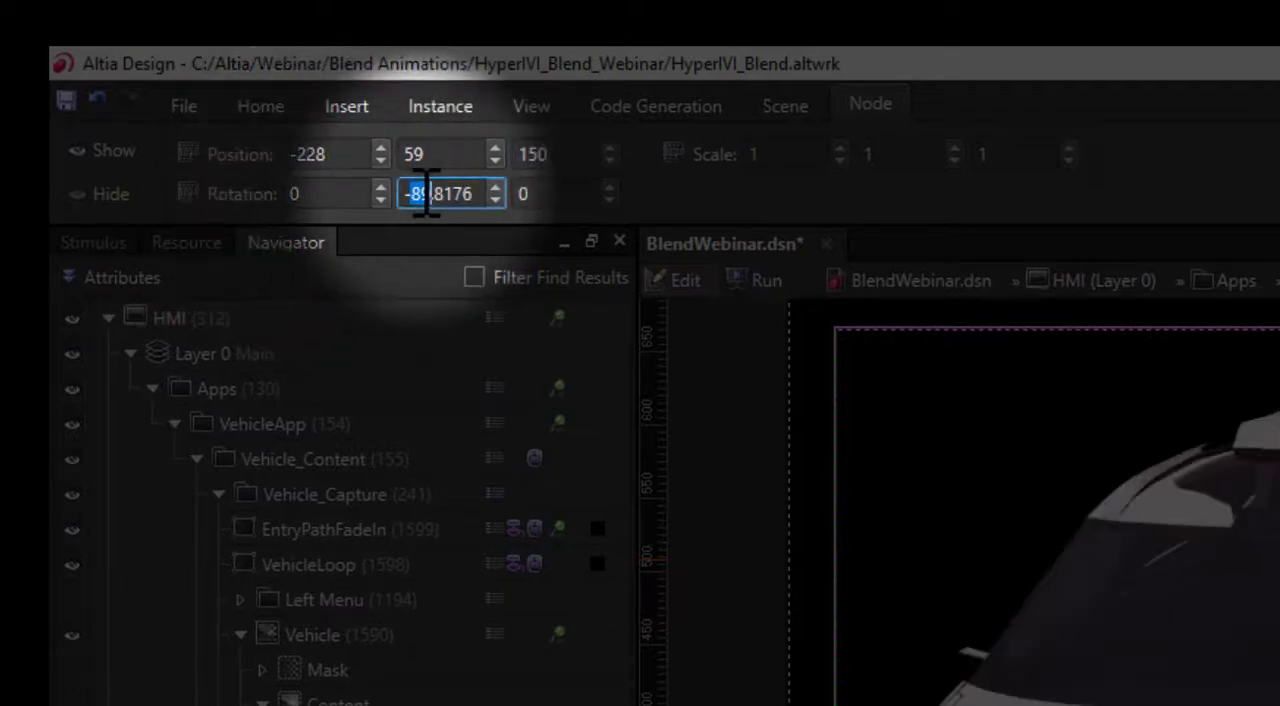
text(-165)
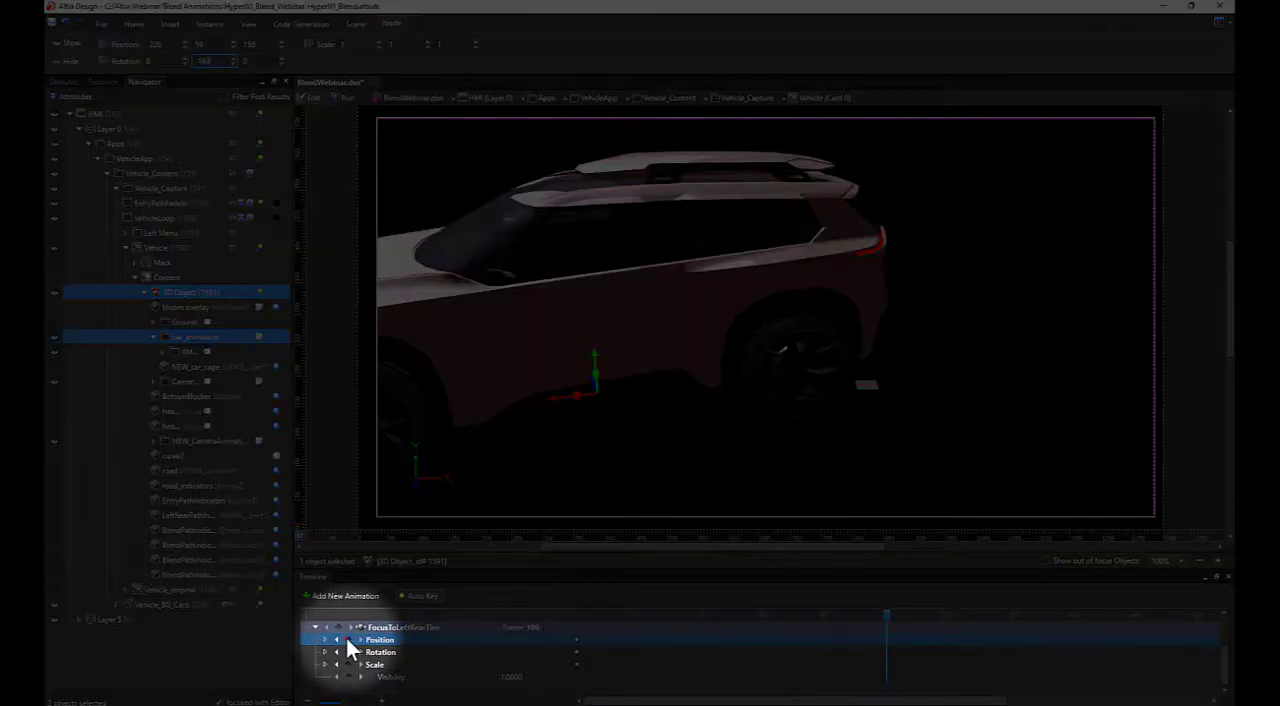
click(348, 652)
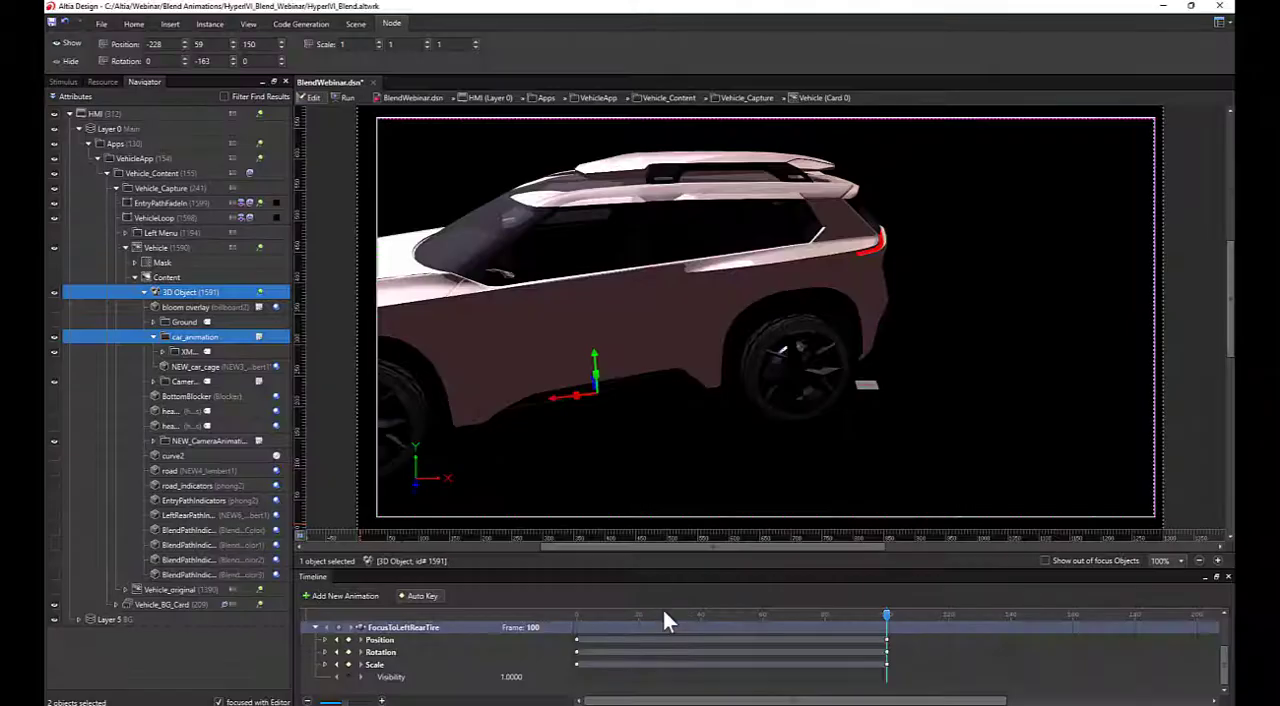
mouse_move(887, 614)
mouse_down()
mouse_move(576, 615)
mouse_move(893, 622)
mouse_up()
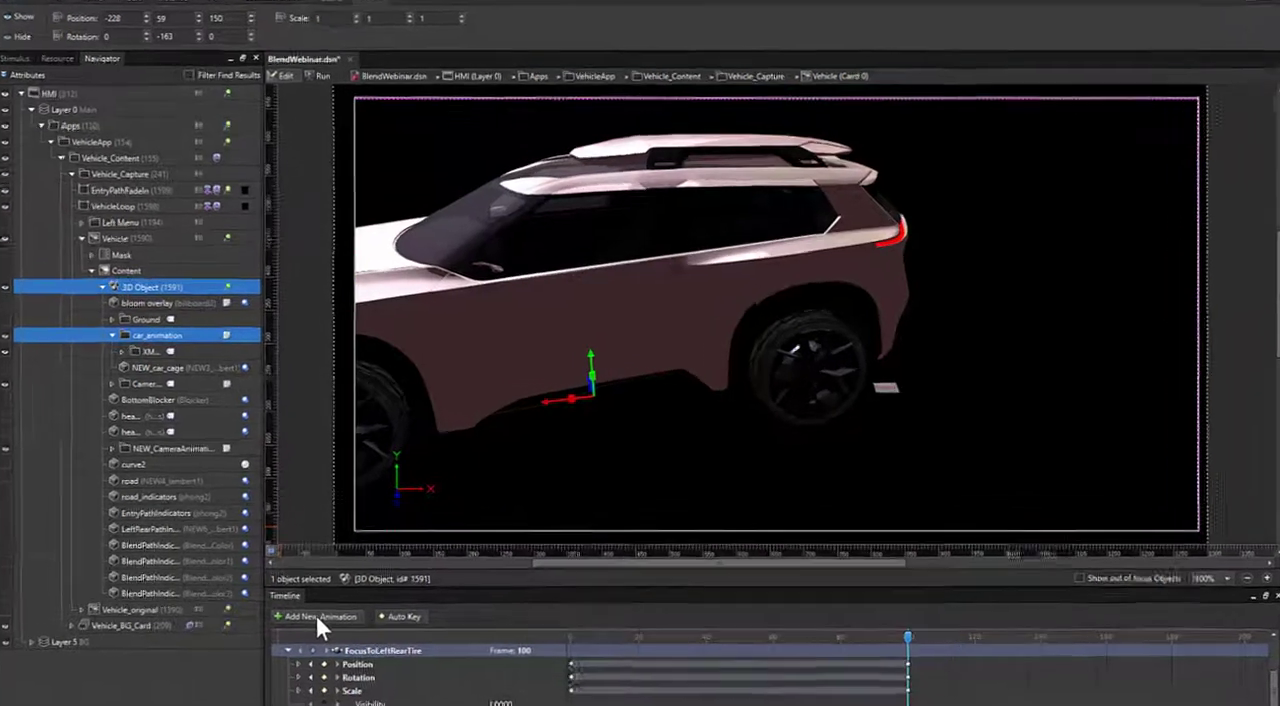
Add a 3D Blend Animation named BlendEnterToLeftRearTire
click(341, 595)
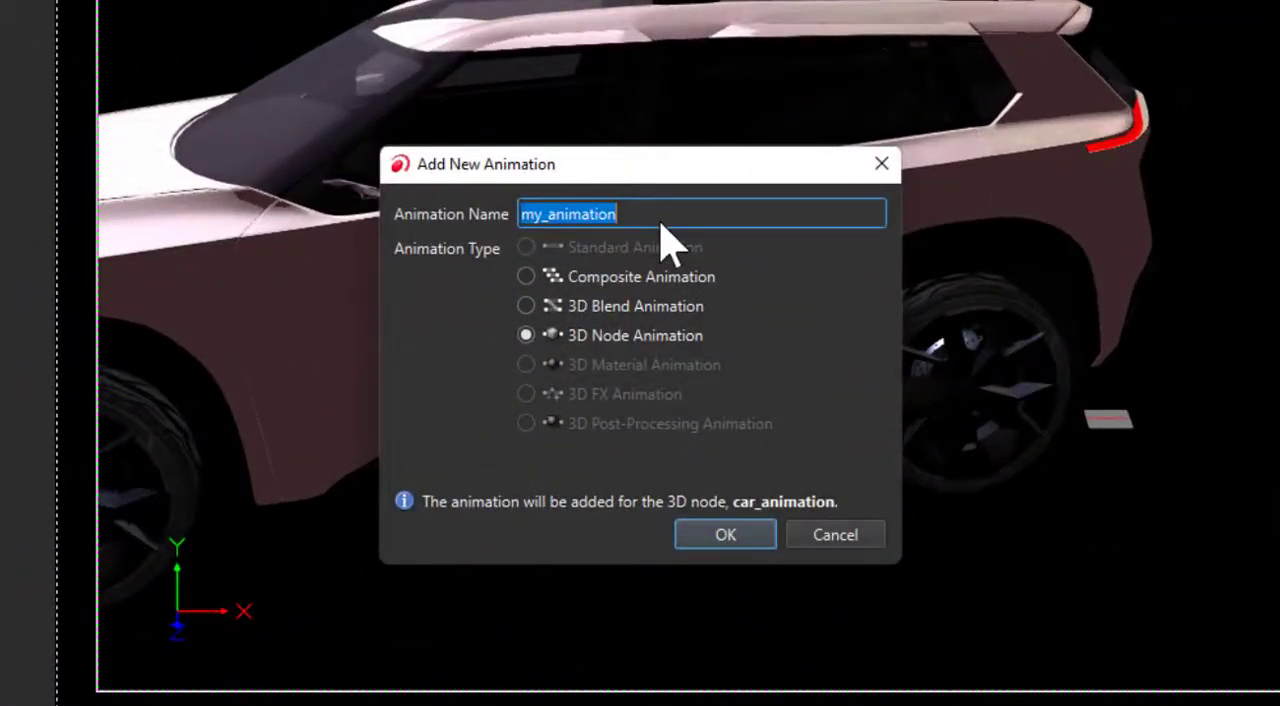
text(BlendEnterToLeftRearTire)
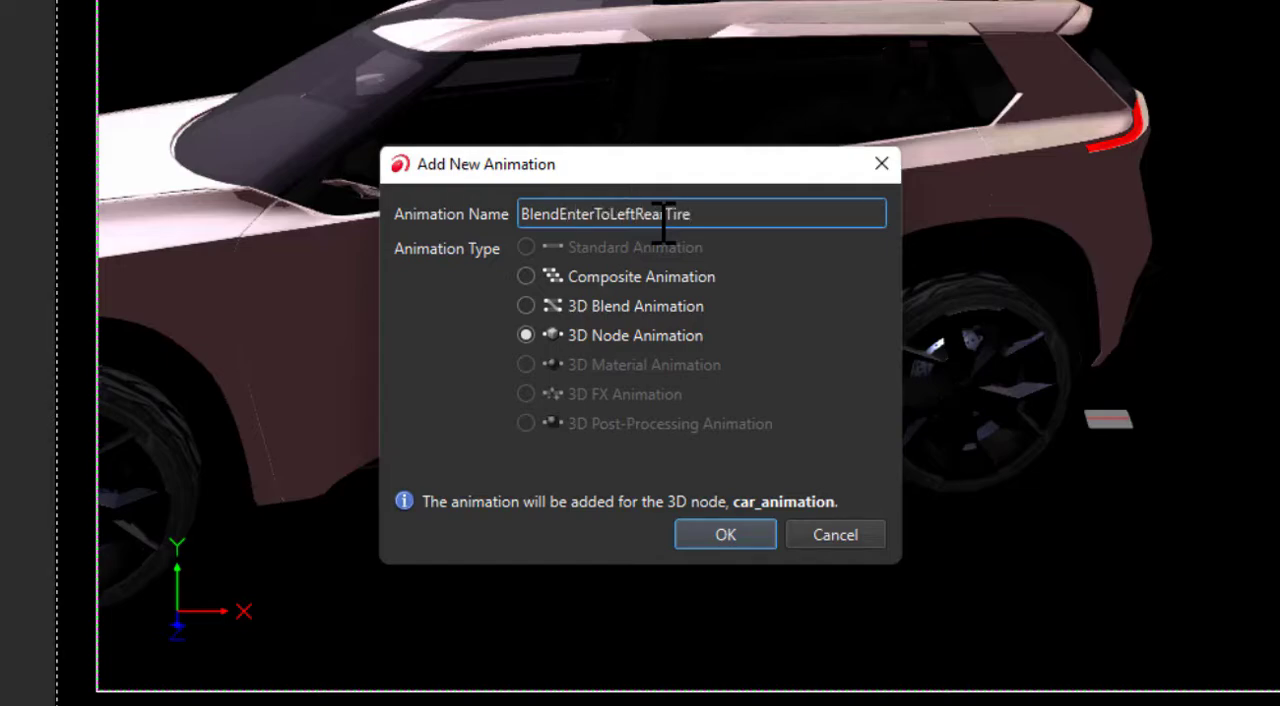
click(525, 306)
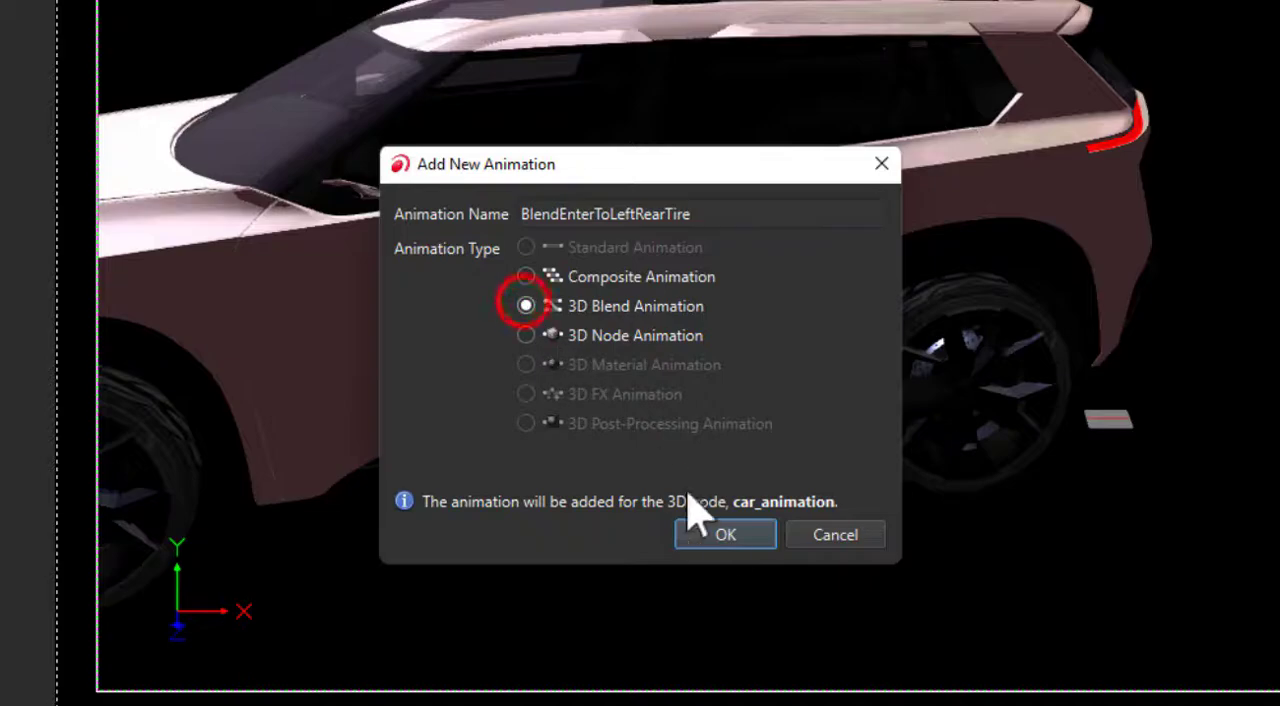
click(723, 532)
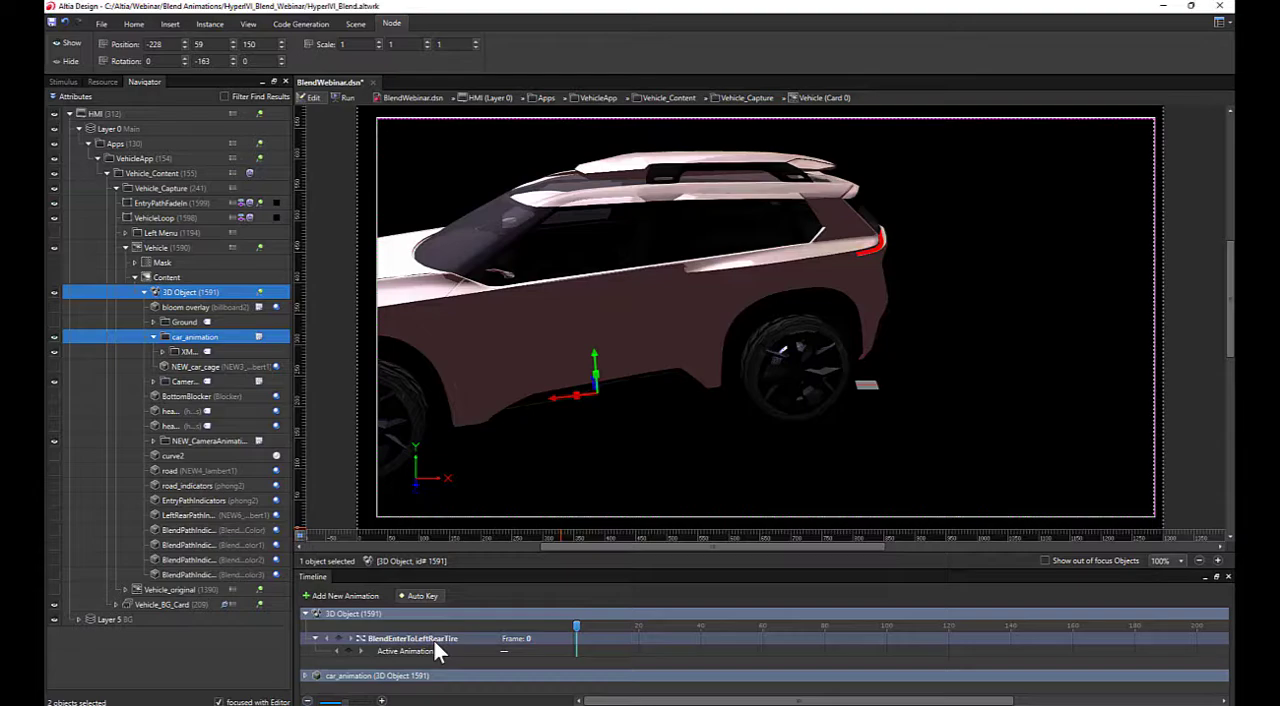
Set the Active Animation at frame 0 of BlendEnterToLeftRearTire to EntrySequence
click(501, 651)
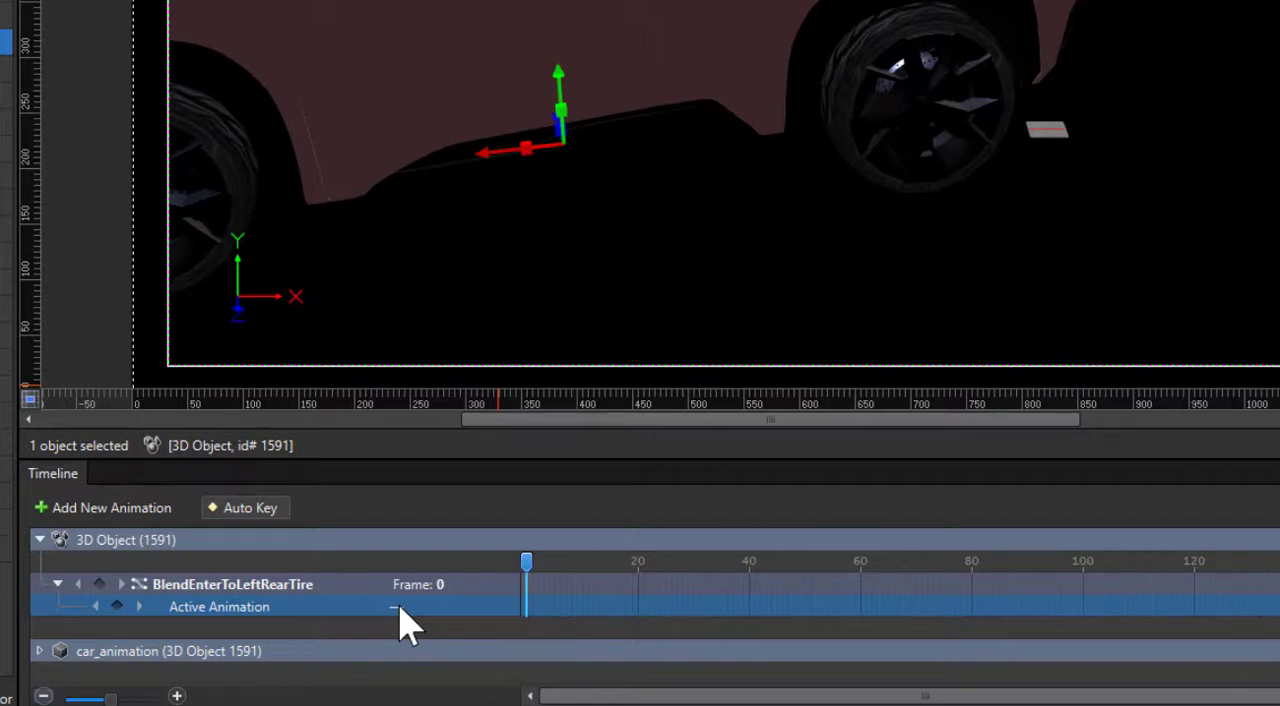
click(400, 610)
click(402, 612)
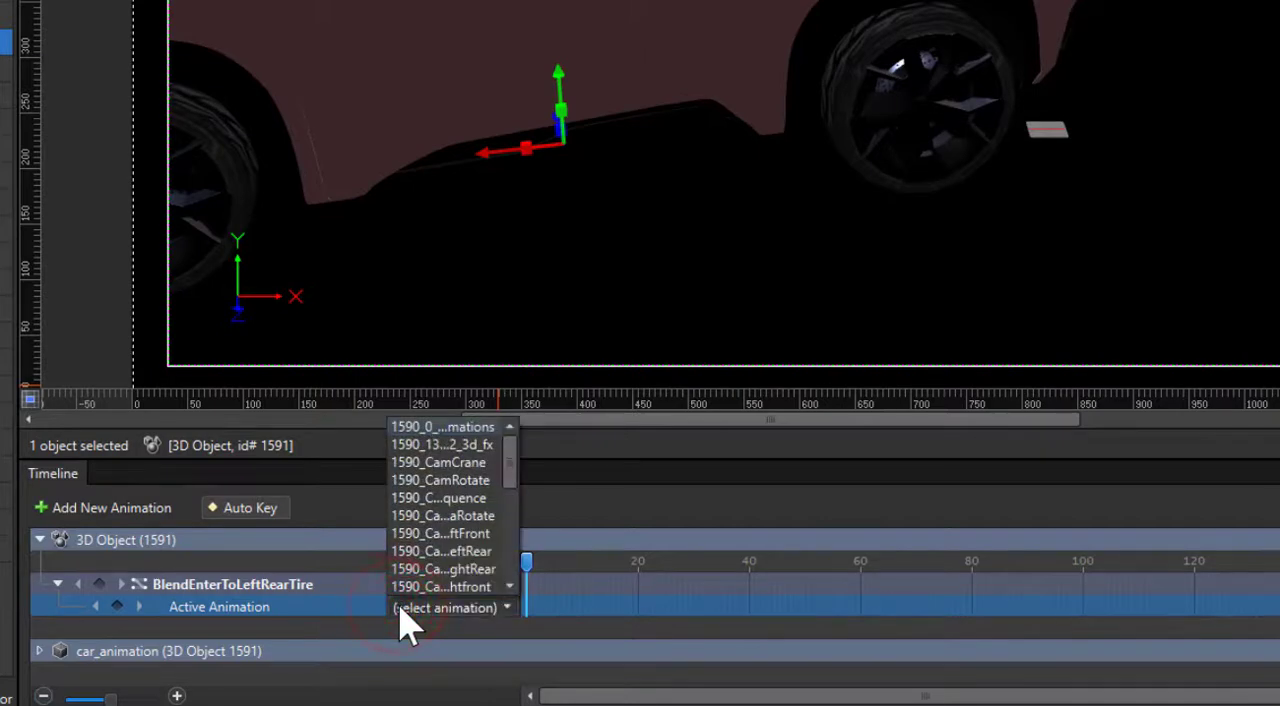
drag(509, 449, 515, 565)
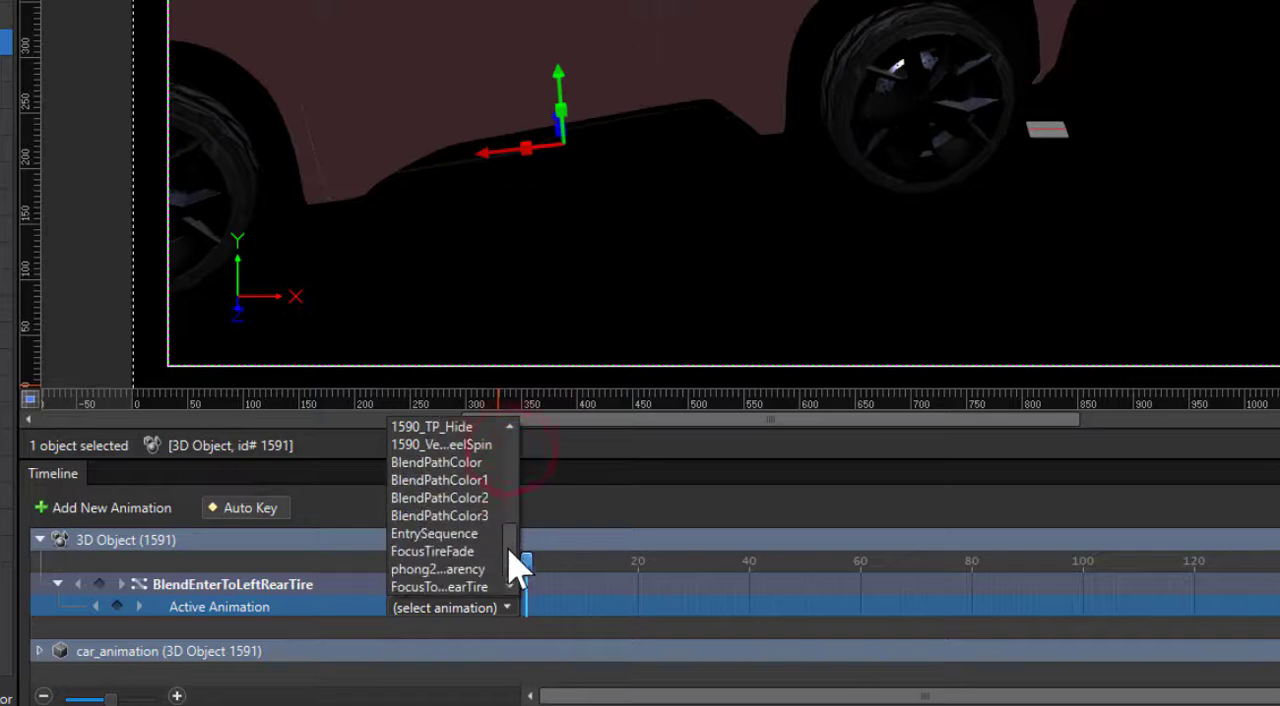
click(463, 535)
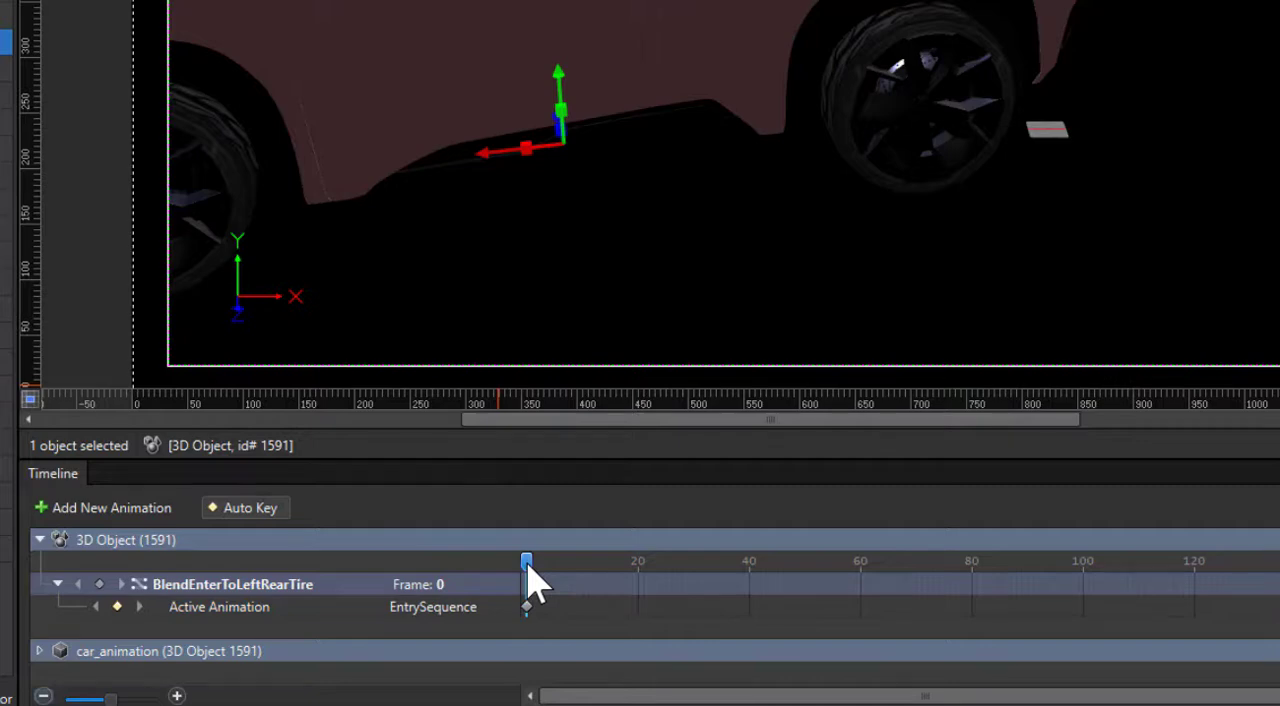
Set the Active Animation at frame 100 of BlendEnterToLeftRearTire to FocusToLeftRearTire
drag(528, 565, 1088, 600)
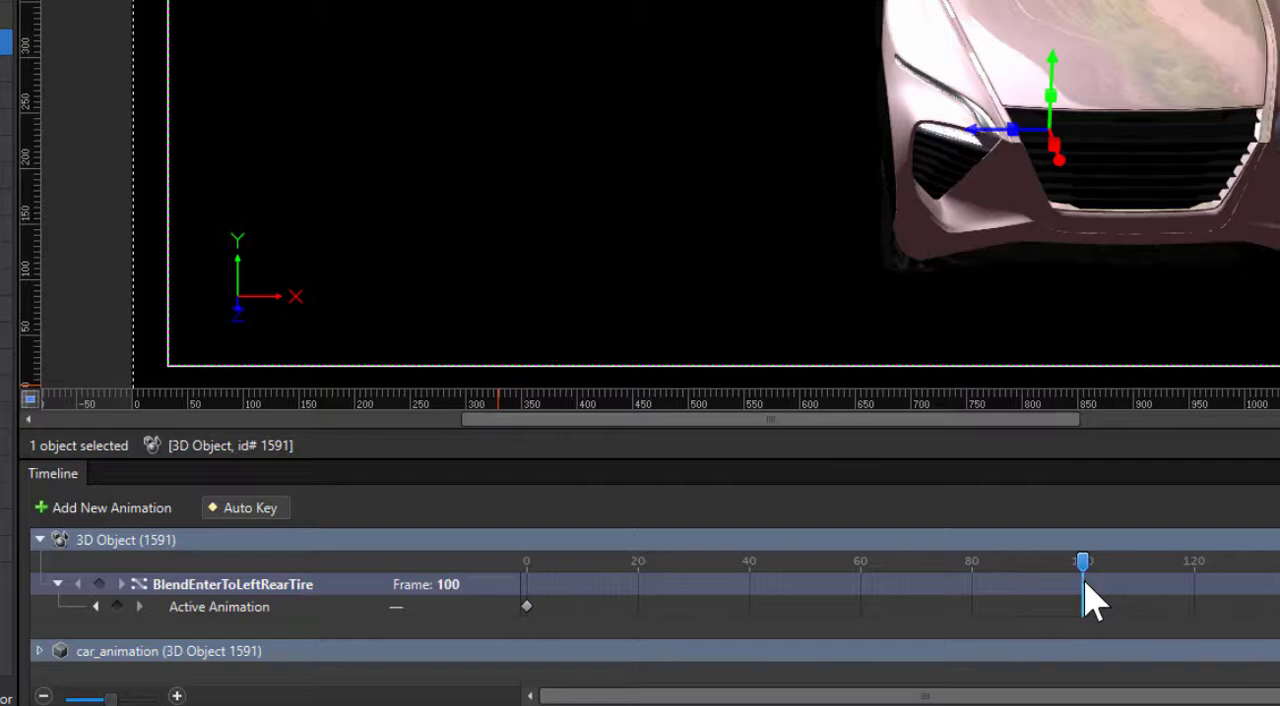
click(837, 604)
click(409, 605)
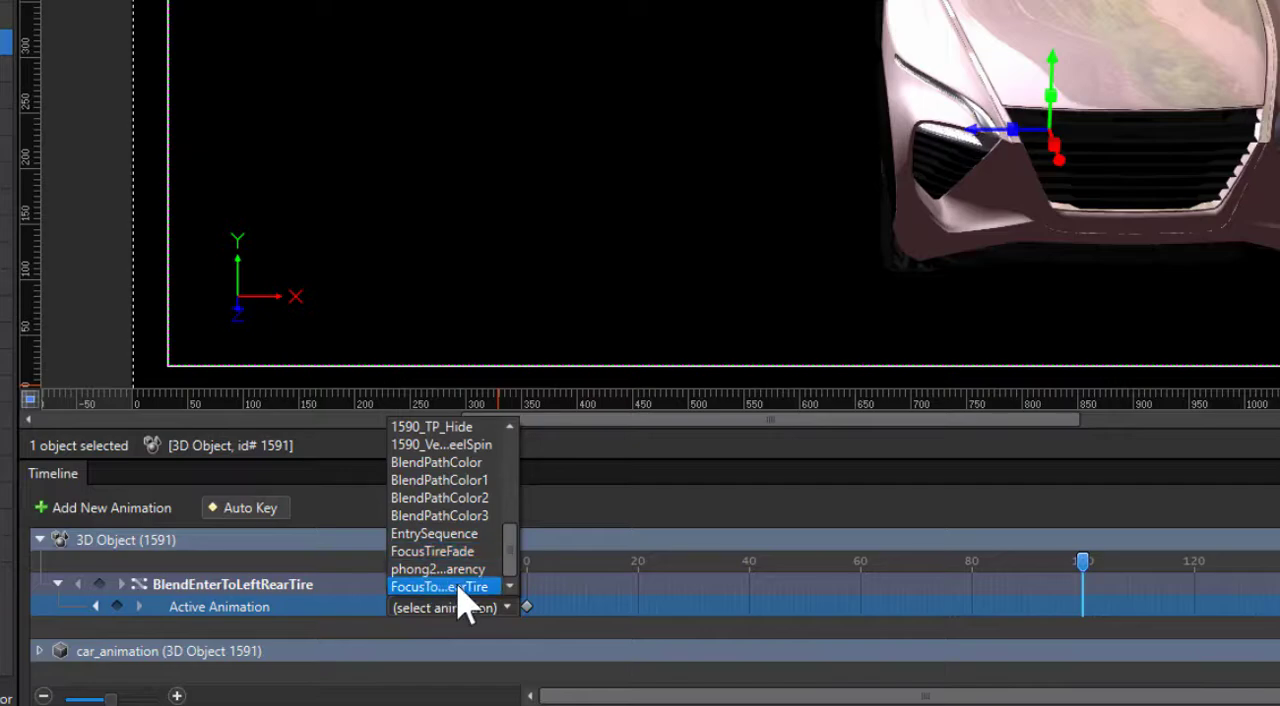
click(453, 586)
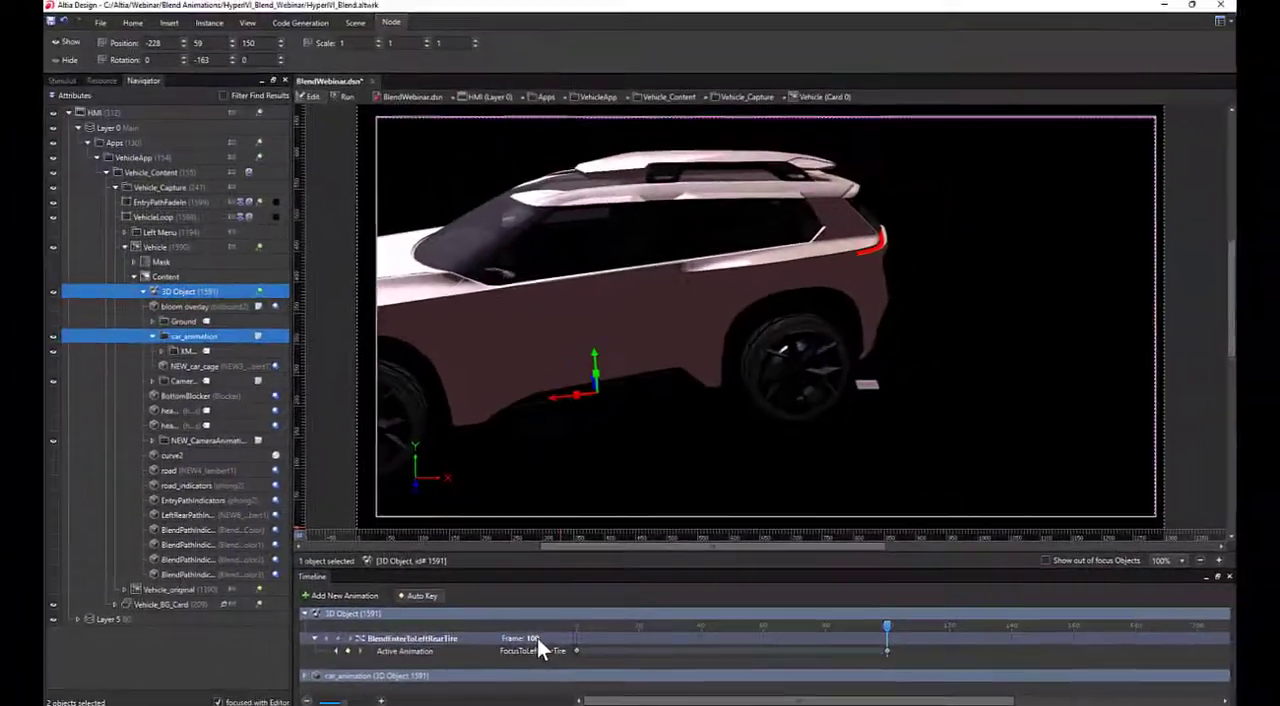
key(alt+Tab)
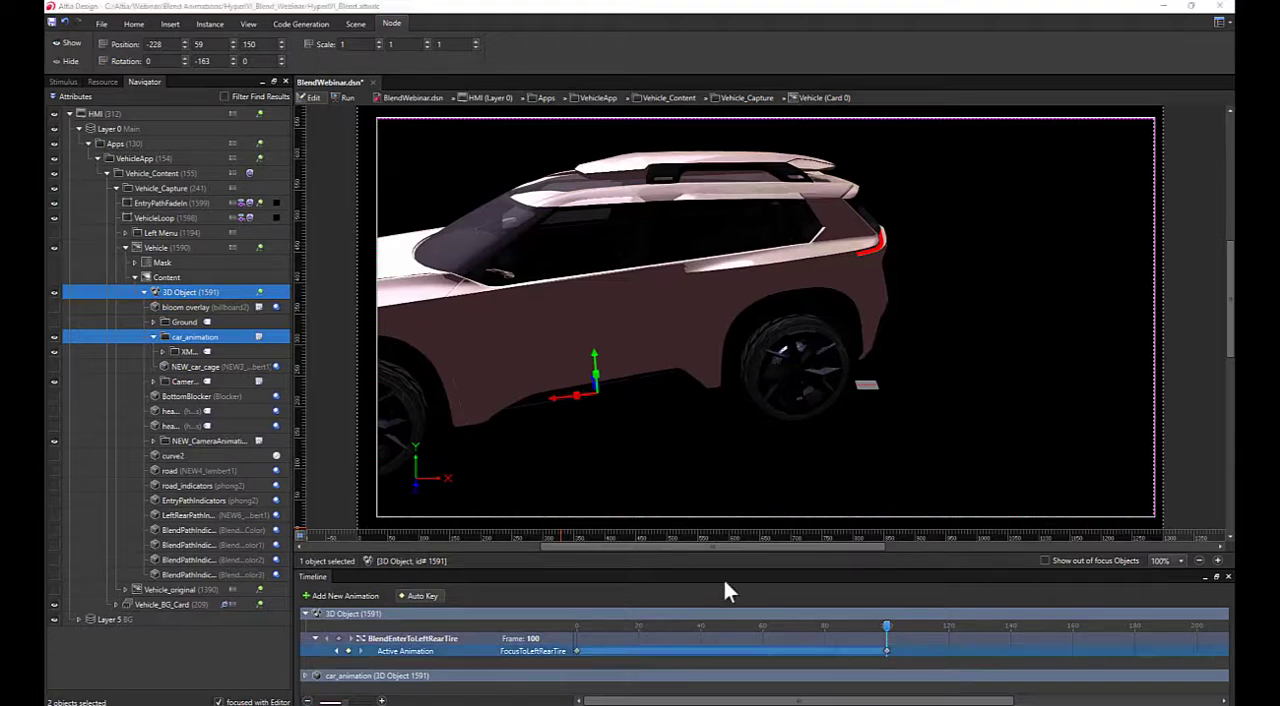
Collapse the blend animation's track, expand the car_animation group and enlarge the timeline to show all three animations
mouse_move(886, 625)
mouse_down()
mouse_move(732, 612)
mouse_move(580, 621)
mouse_move(886, 624)
mouse_up()
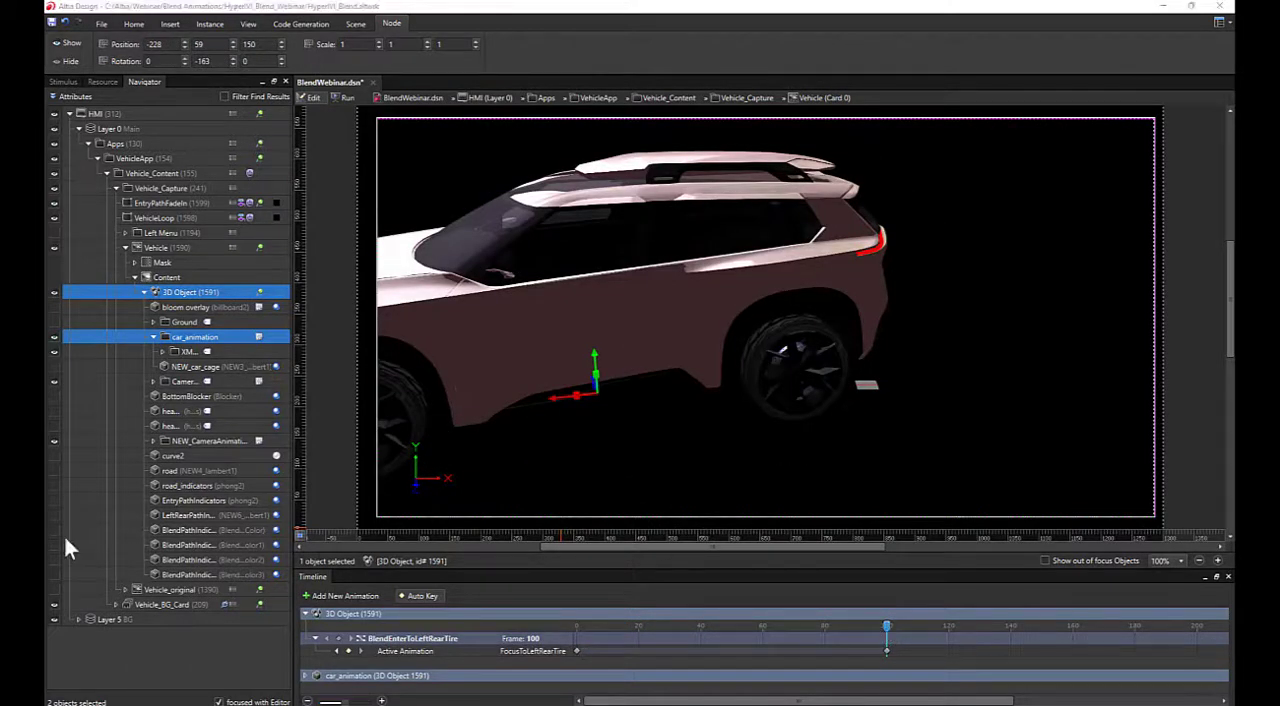
click(315, 638)
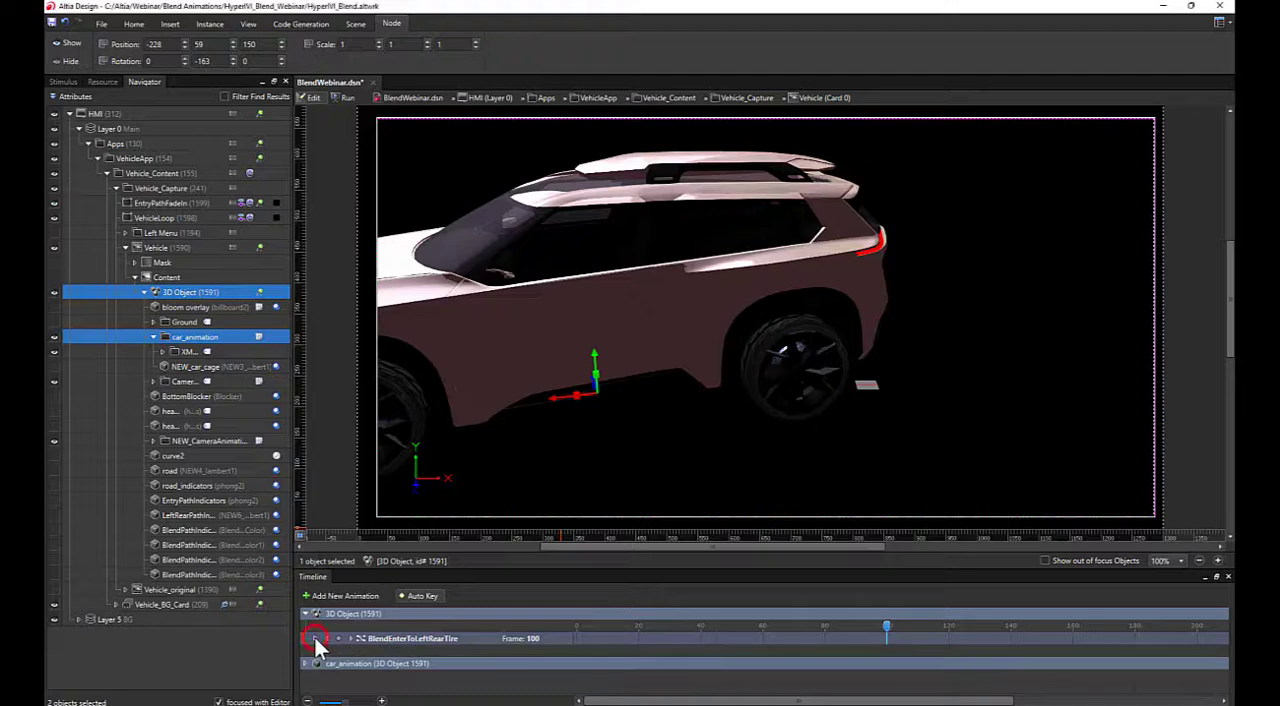
click(307, 663)
drag(607, 566, 612, 530)
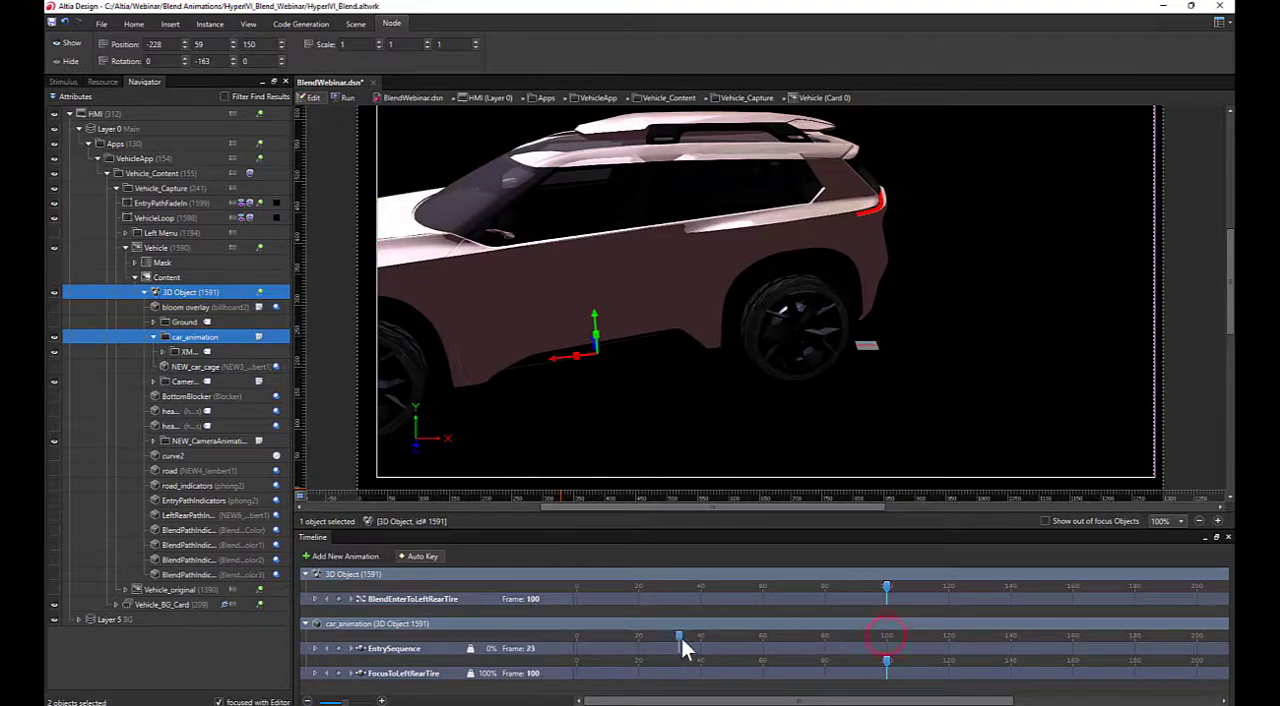
Scrub EntrySequence with the blend at frame 0 and at frame 100 to compare how each affects the car
drag(640, 652, 580, 651)
drag(886, 589, 578, 593)
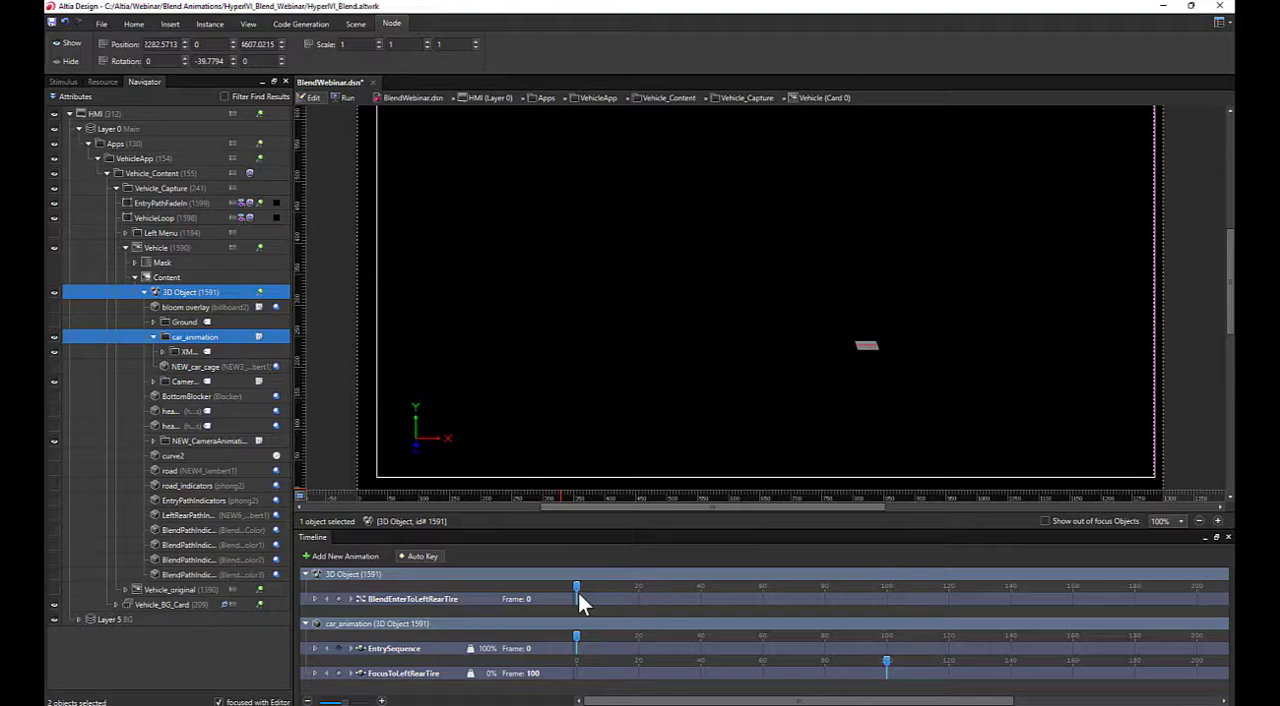
drag(576, 636, 763, 638)
mouse_move(577, 584)
mouse_down()
mouse_move(886, 612)
mouse_move(706, 590)
mouse_move(578, 596)
mouse_up()
drag(763, 638, 843, 639)
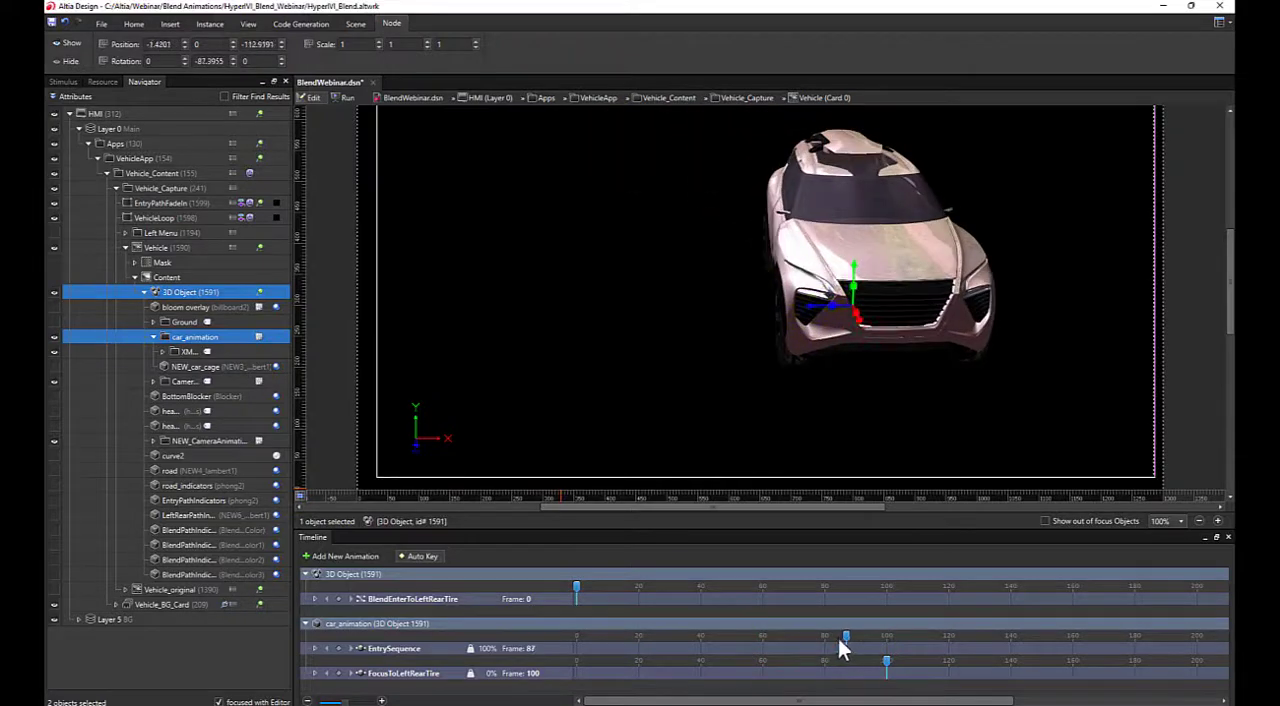
drag(578, 588, 648, 645)
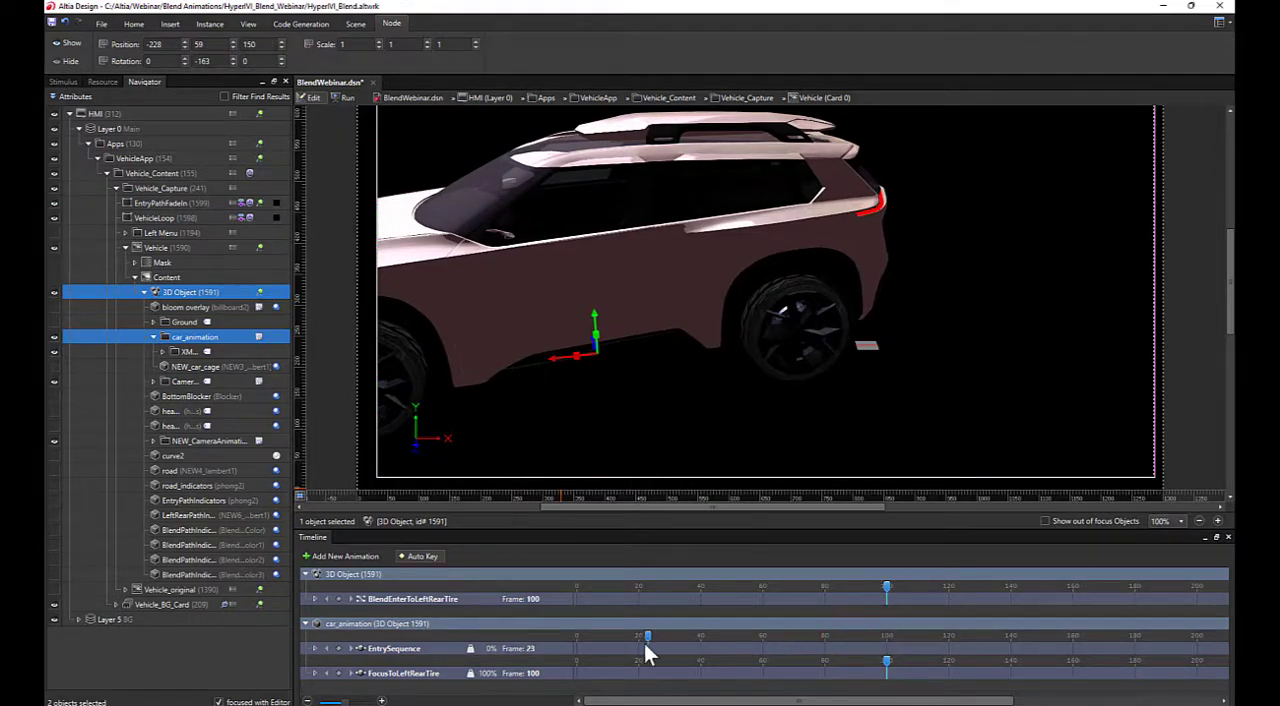
drag(886, 587, 579, 588)
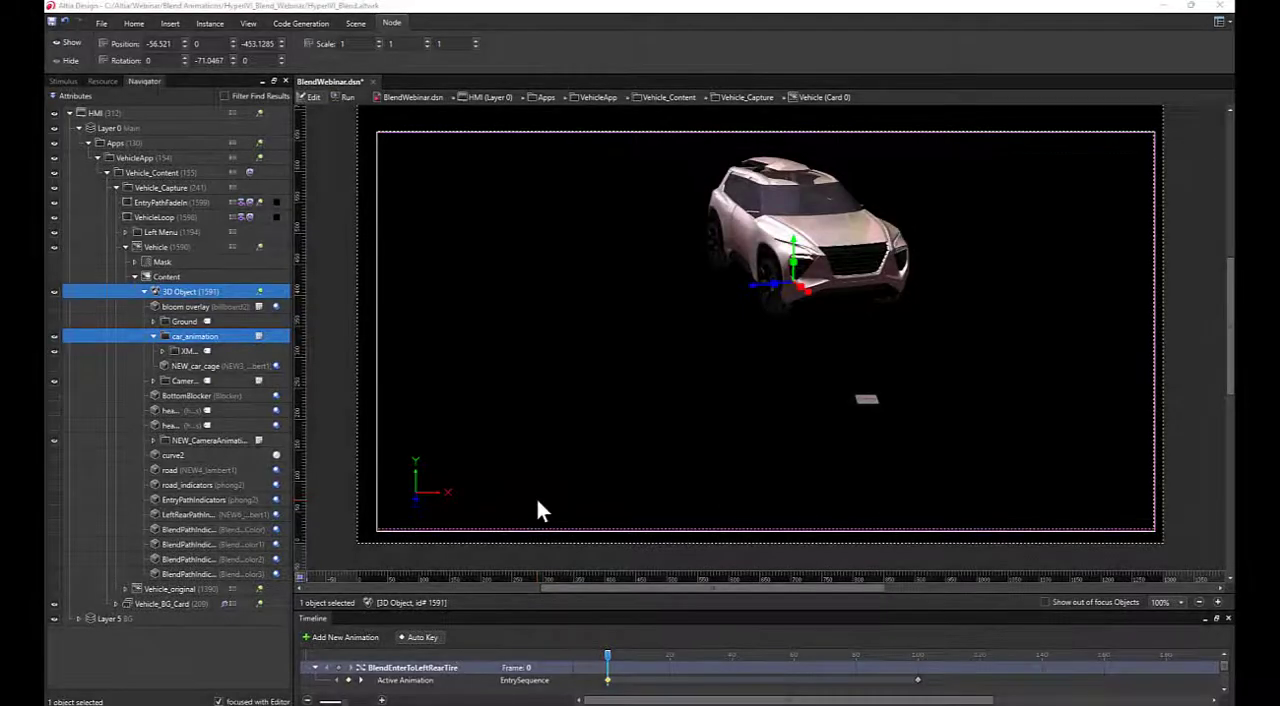
Set the blend's frame 0 Active Animation keyframe interpolation to Ease In Out (Cubic) and scrub the blend to review its weights
drag(609, 654, 608, 680)
click(608, 681)
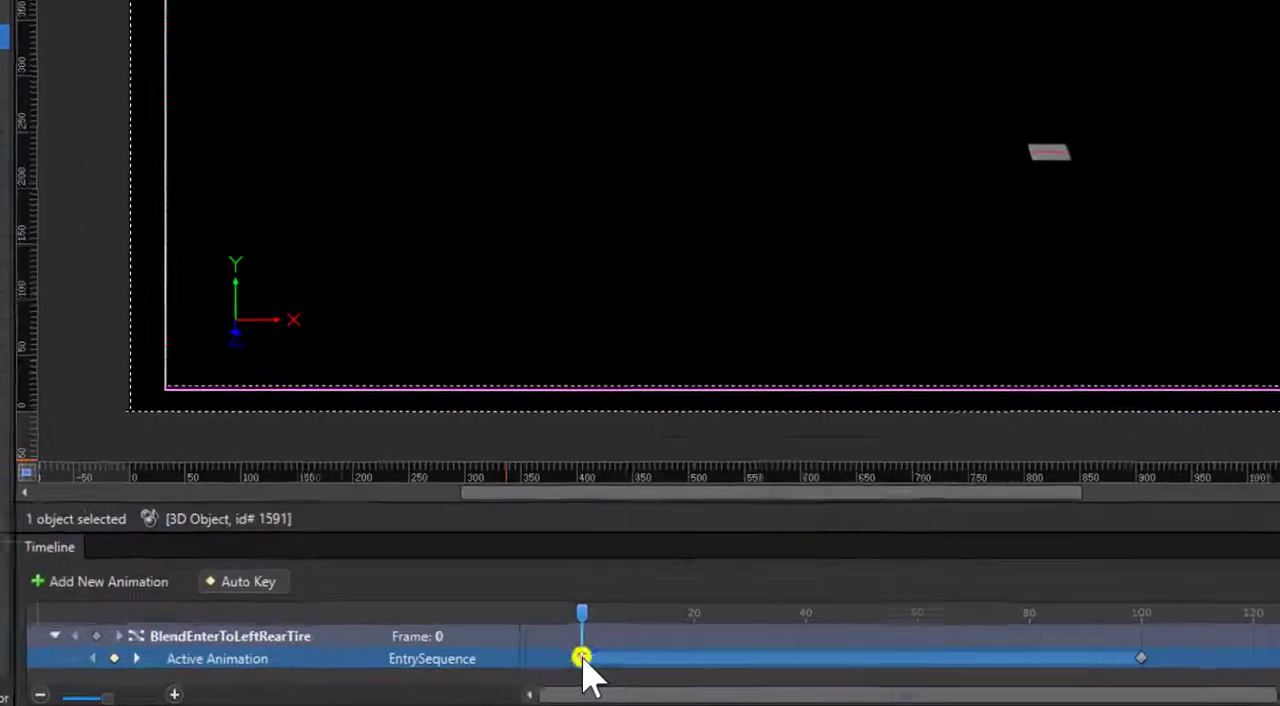
right_click(608, 680)
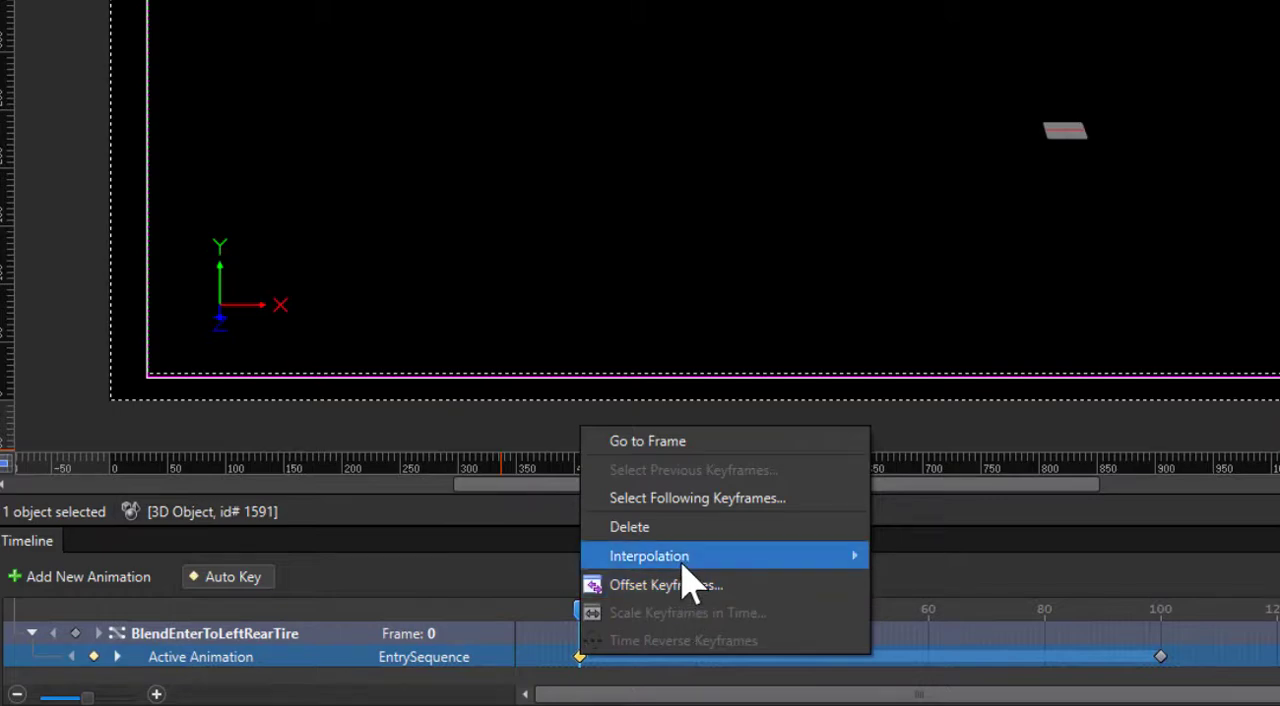
mouse_move(684, 562)
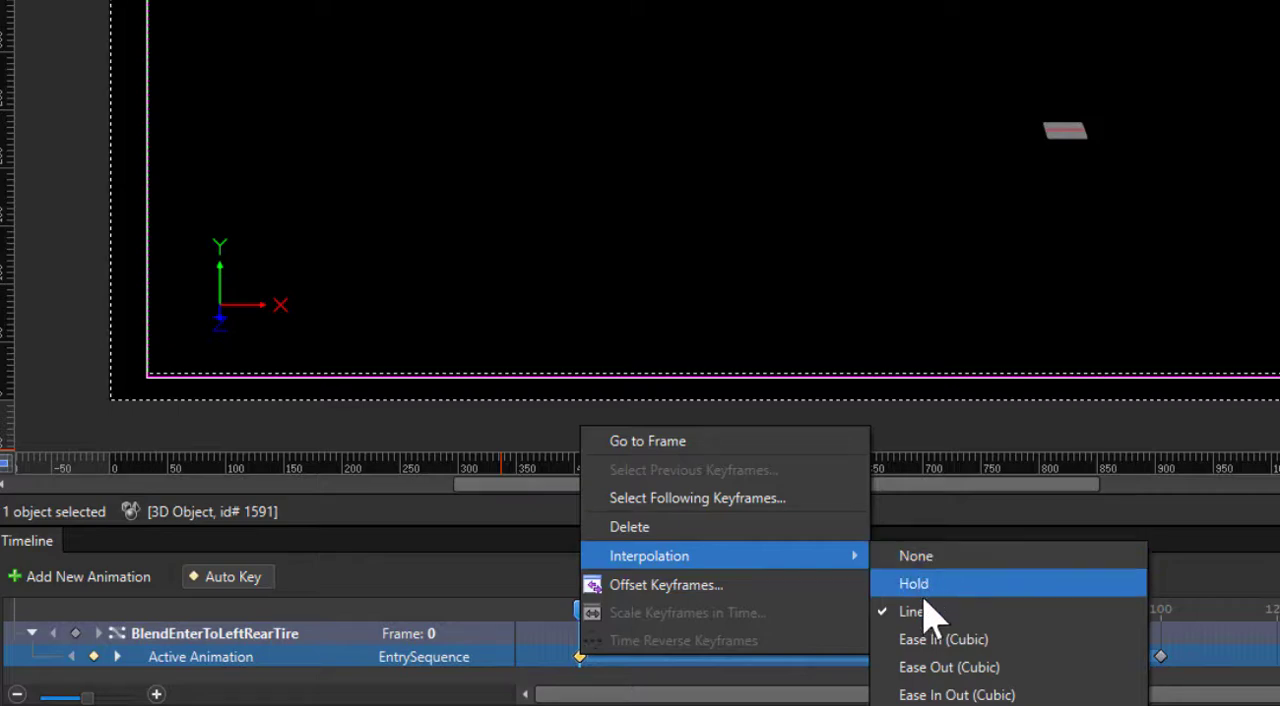
click(922, 695)
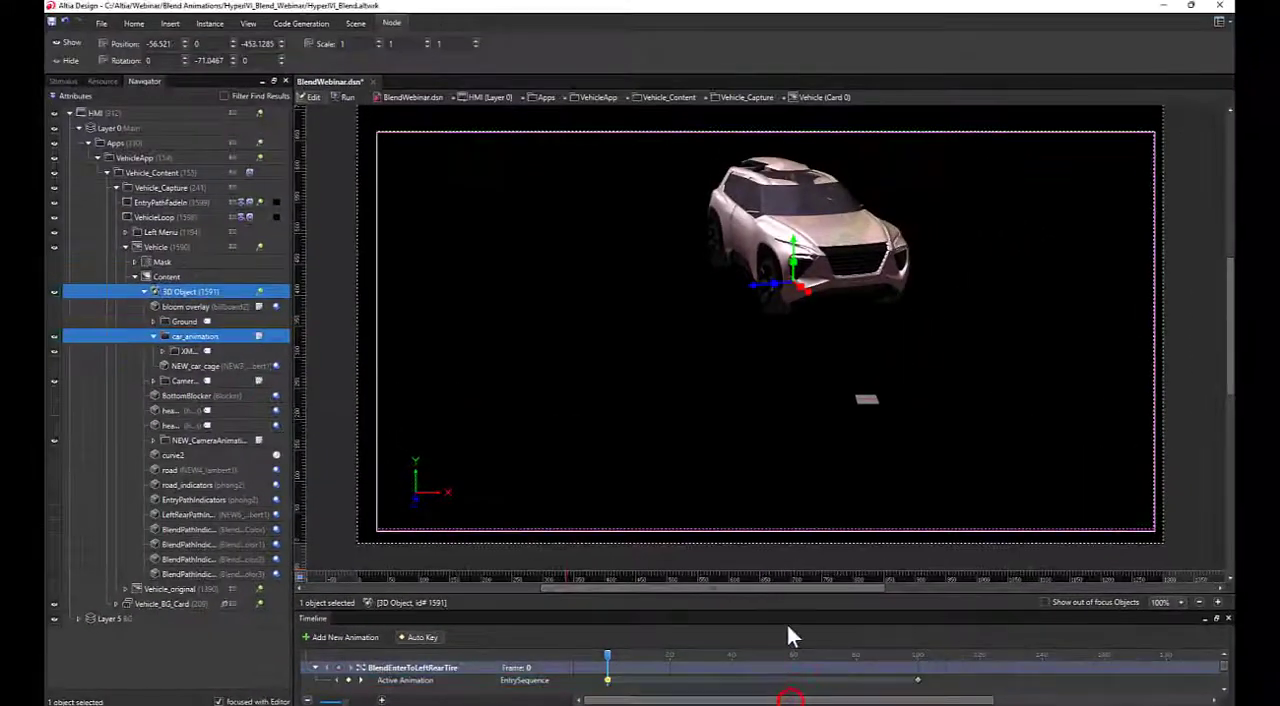
drag(608, 656, 611, 686)
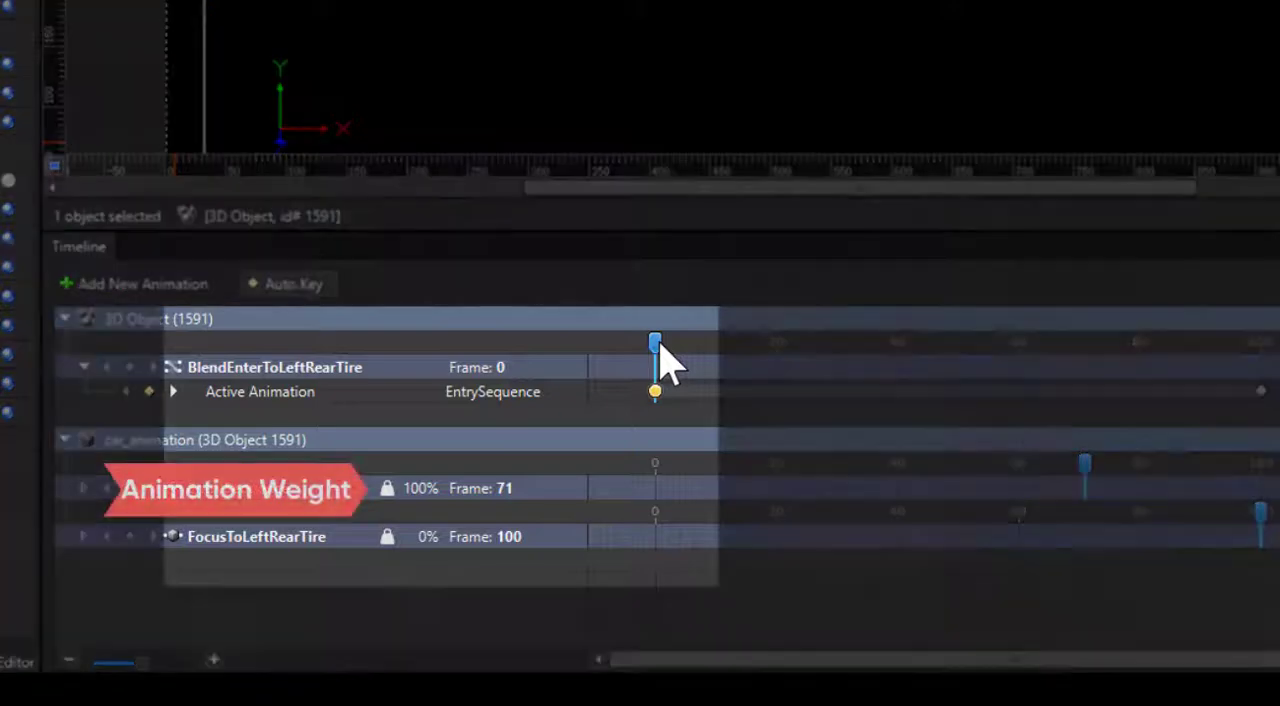
drag(661, 348, 659, 398)
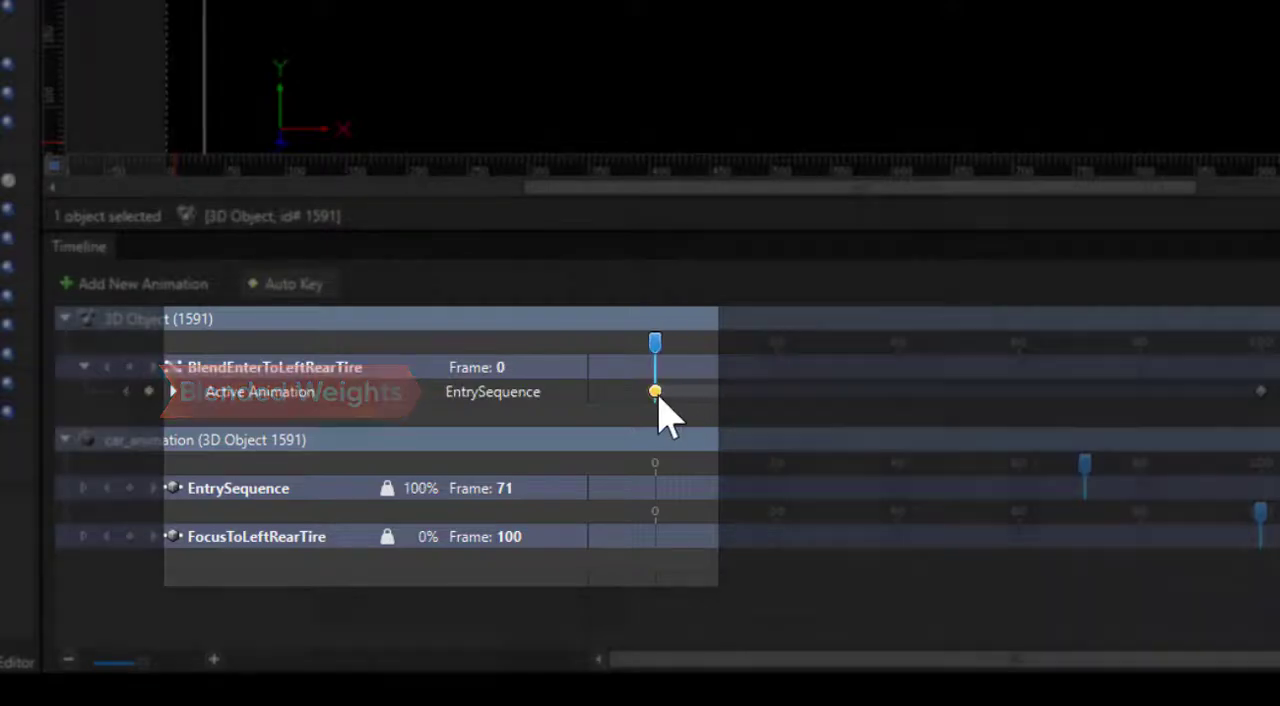